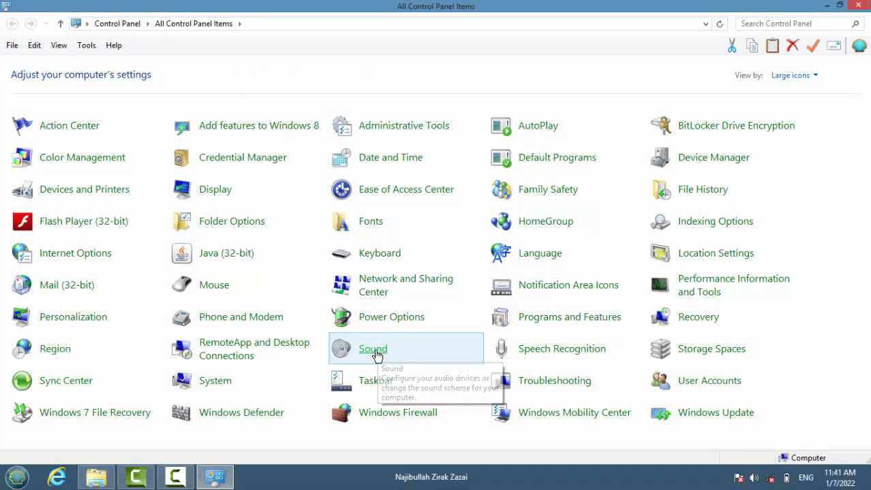
- Open the Sound settings from the desktop's personalization options and display the playback devices
left_click(860, 6)
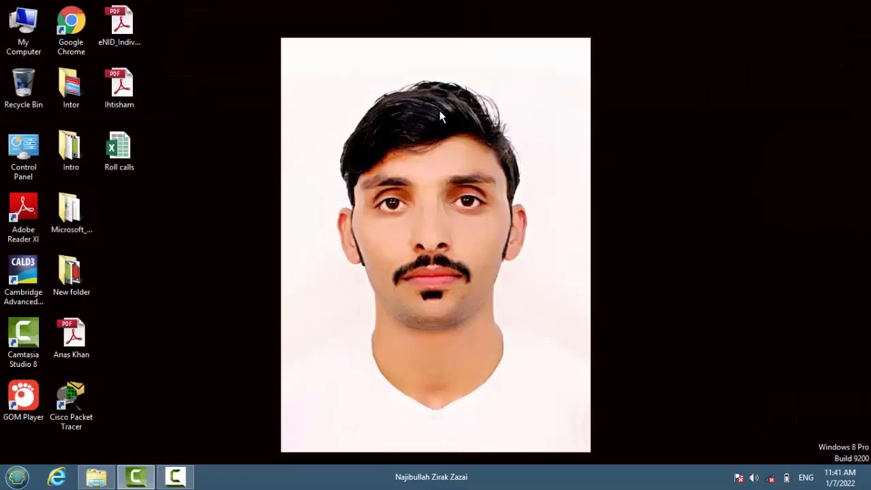
right_click(265, 175)
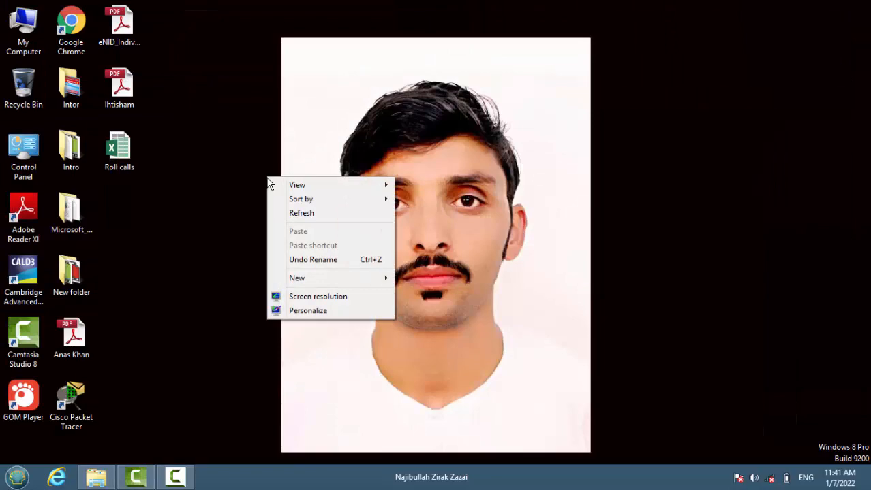
left_click(304, 313)
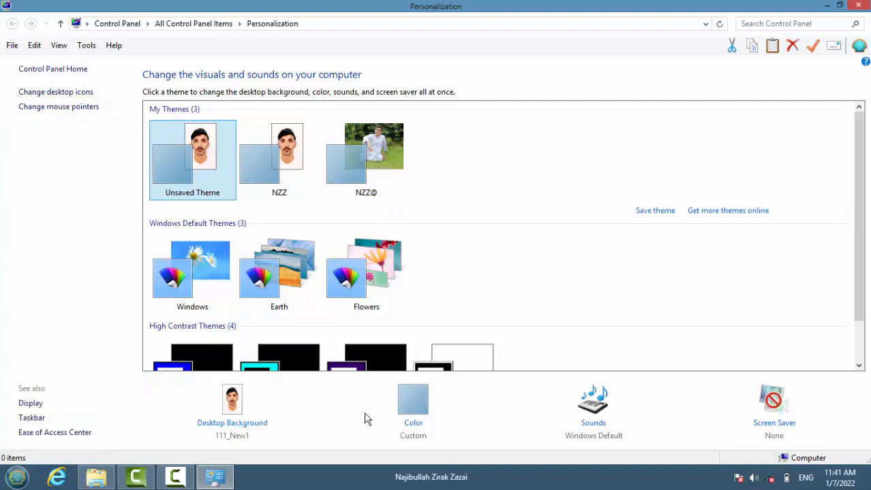
left_click(593, 423)
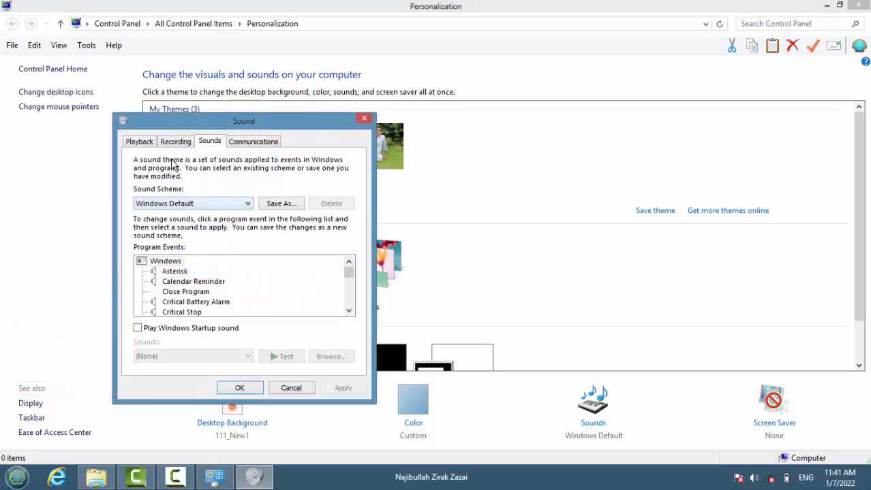
left_click(140, 142)
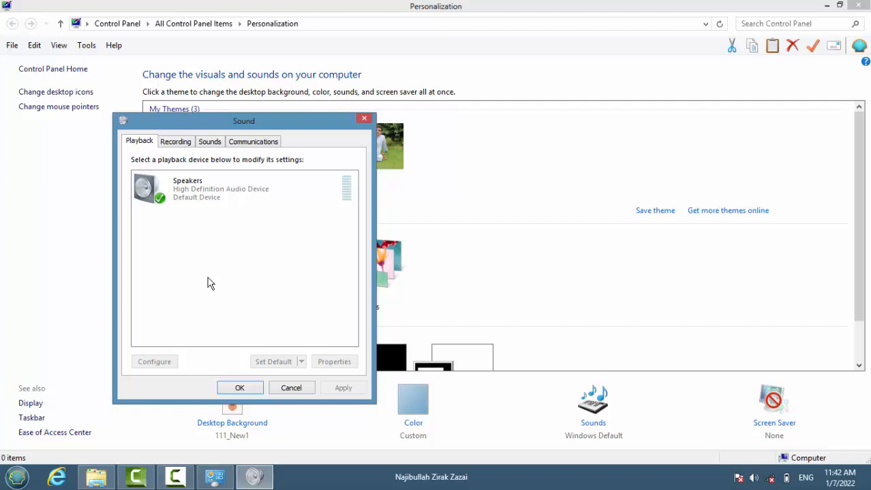
- Play a test sound through the Speakers playback device
left_click(162, 188)
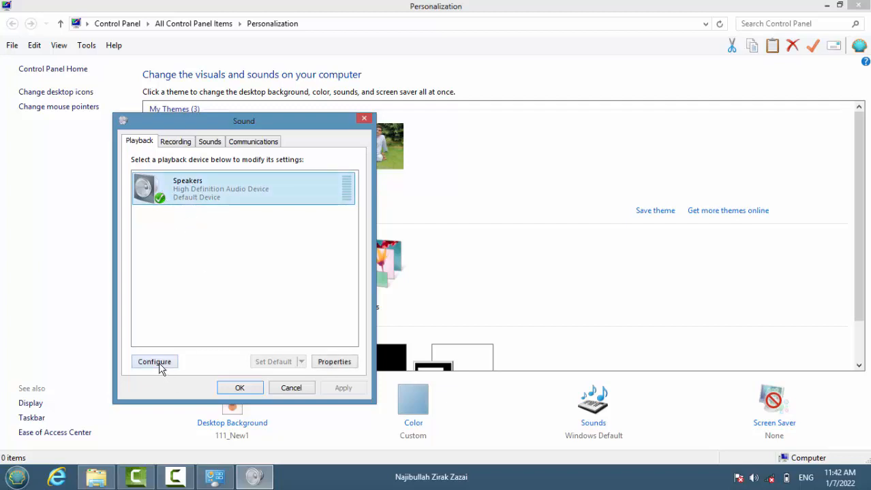
right_click(200, 195)
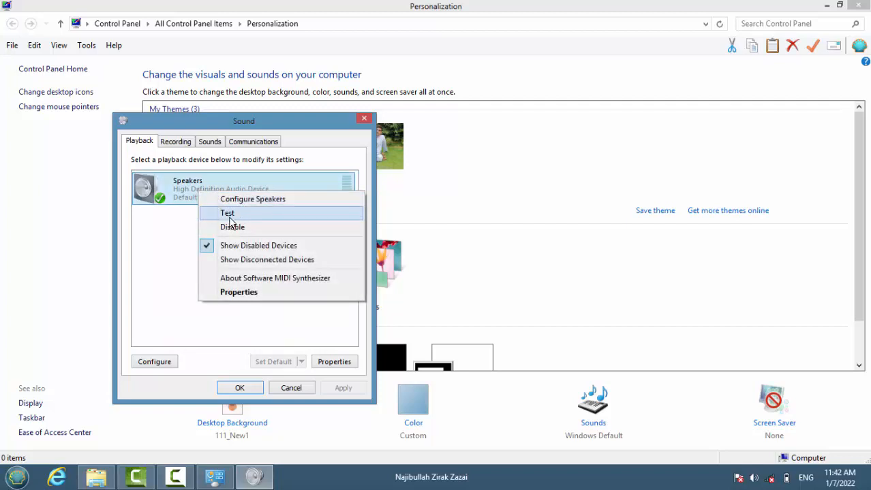
left_click(230, 217)
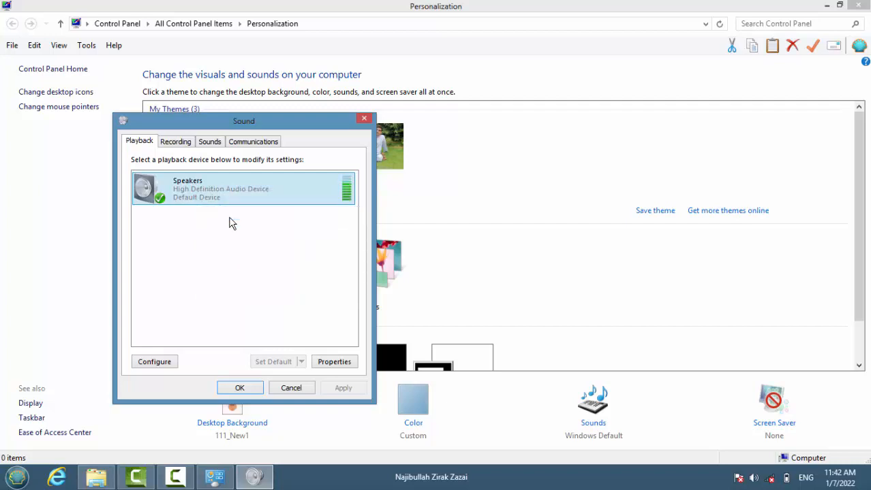
- Complete the speaker setup as Stereo with front left and right full-range speakers, testing the individual speakers
left_click(145, 366)
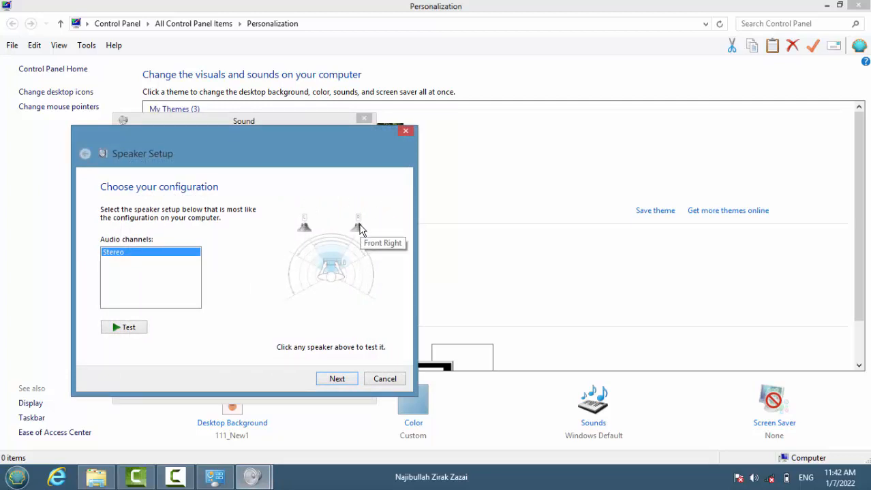
left_click(136, 329)
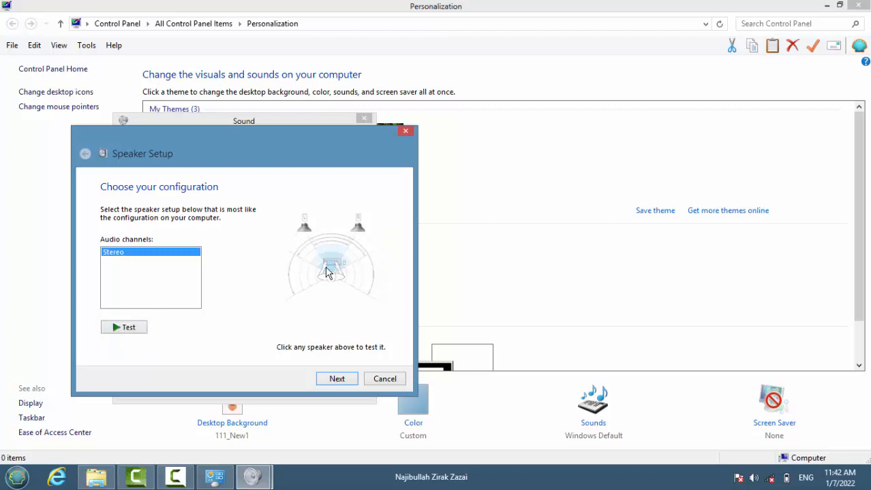
left_click(338, 379)
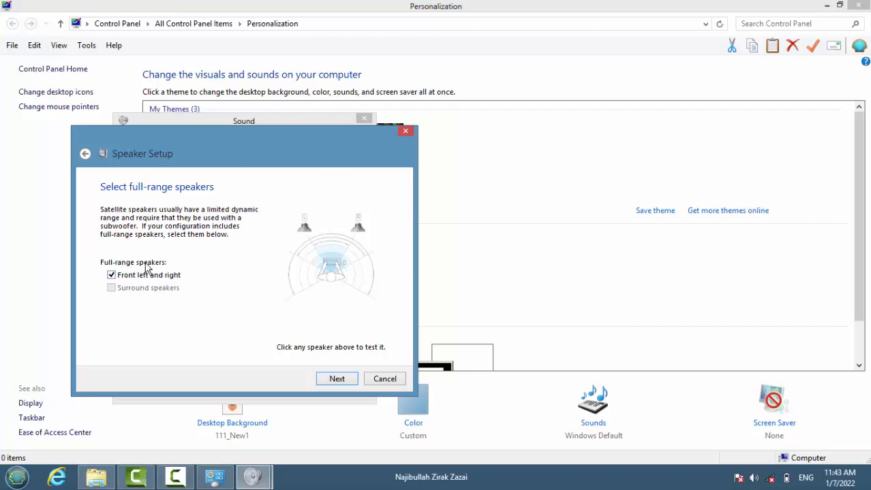
left_click(304, 227)
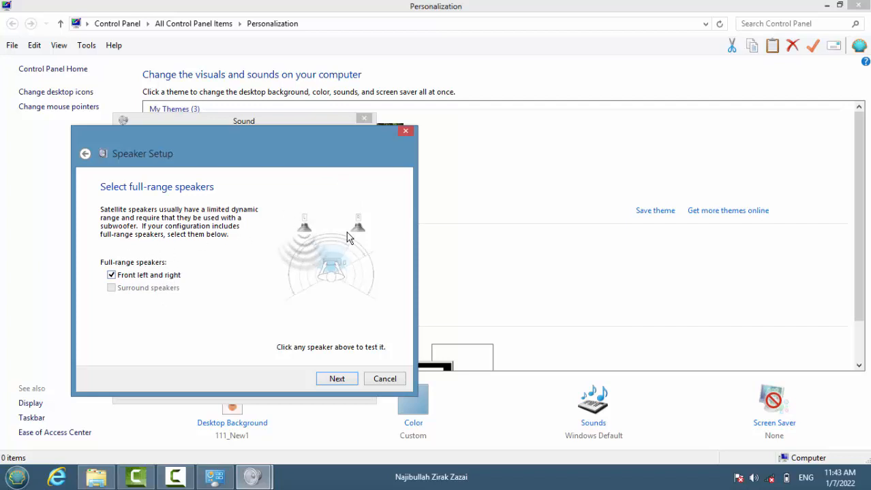
left_click(359, 233)
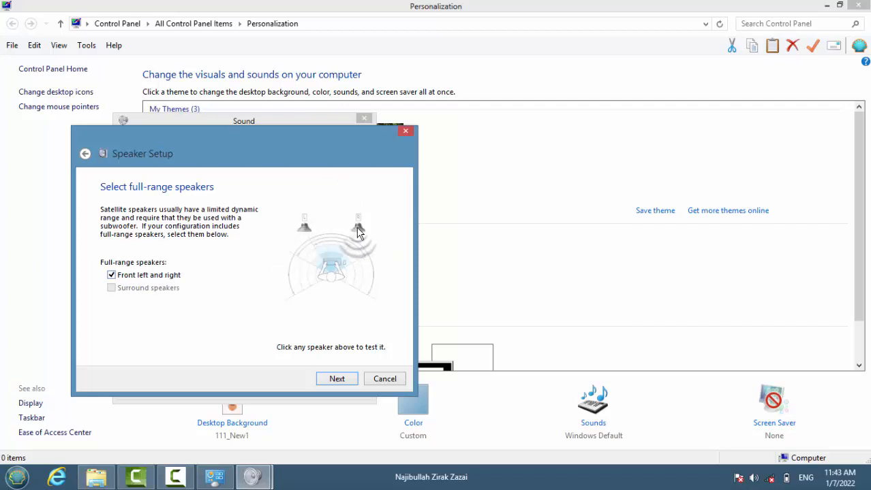
left_click(339, 380)
left_click(337, 379)
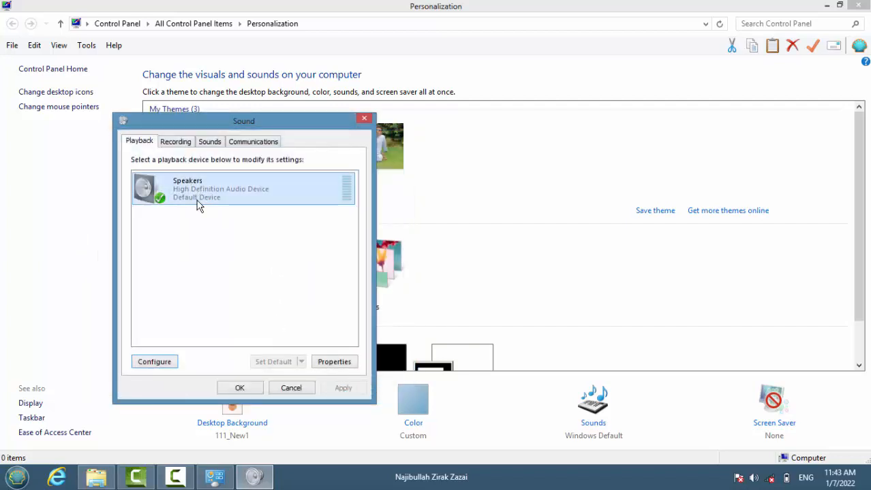
- Show the disconnected devices in the playback list and hide them again
right_click(195, 253)
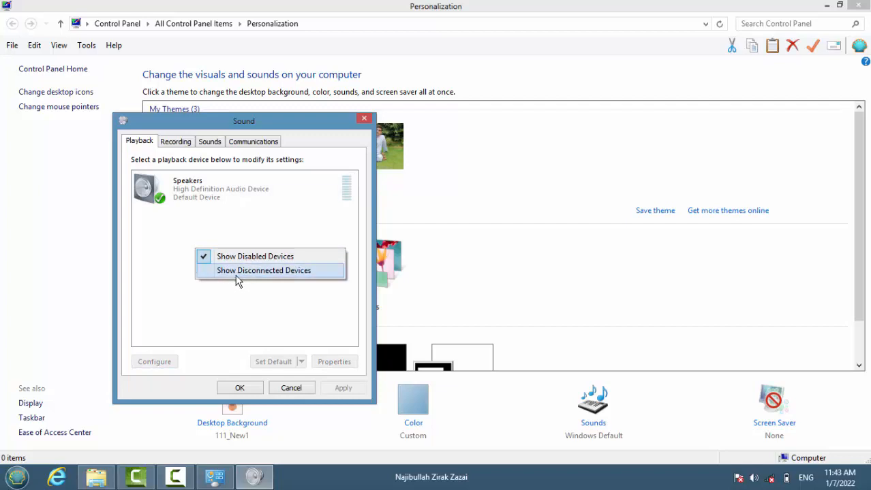
left_click(194, 235)
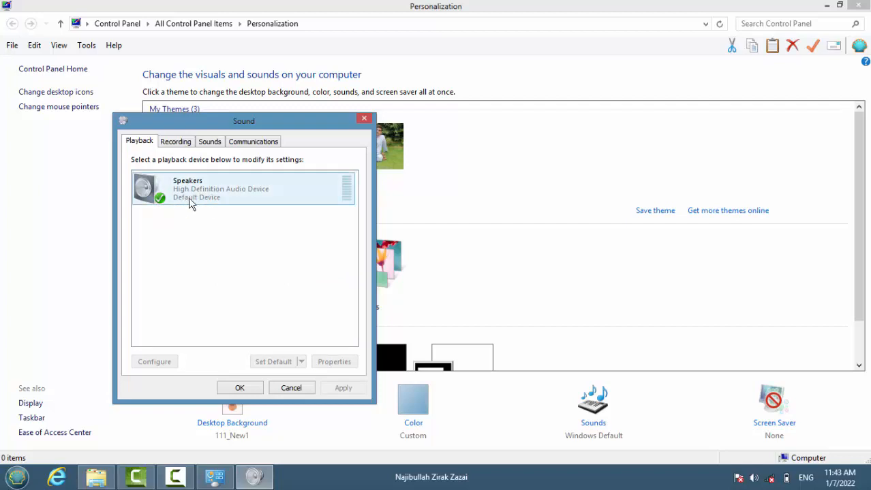
right_click(199, 233)
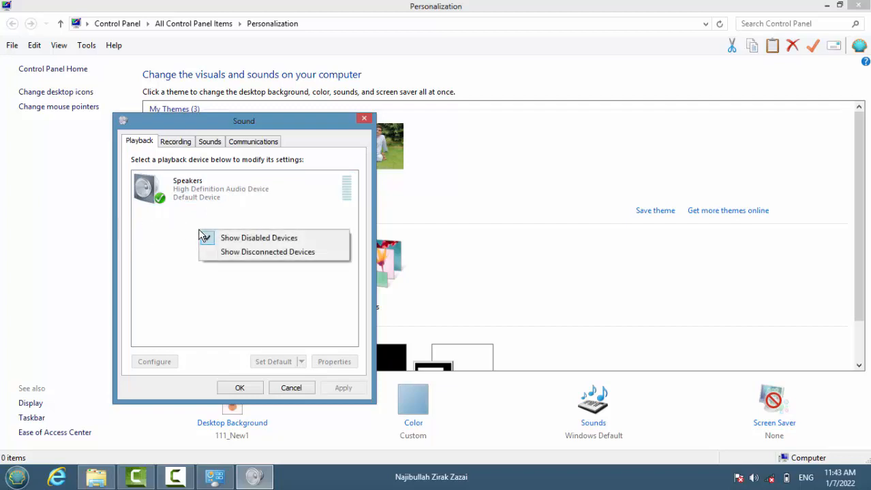
left_click(220, 258)
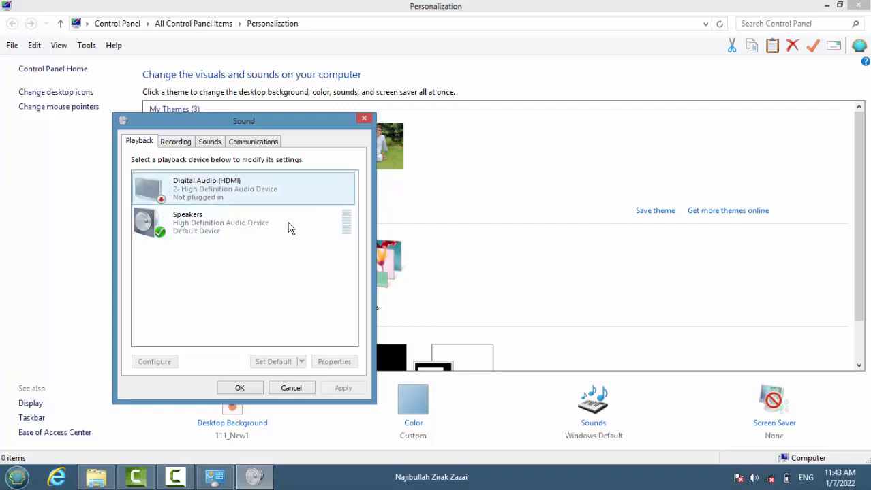
right_click(203, 287)
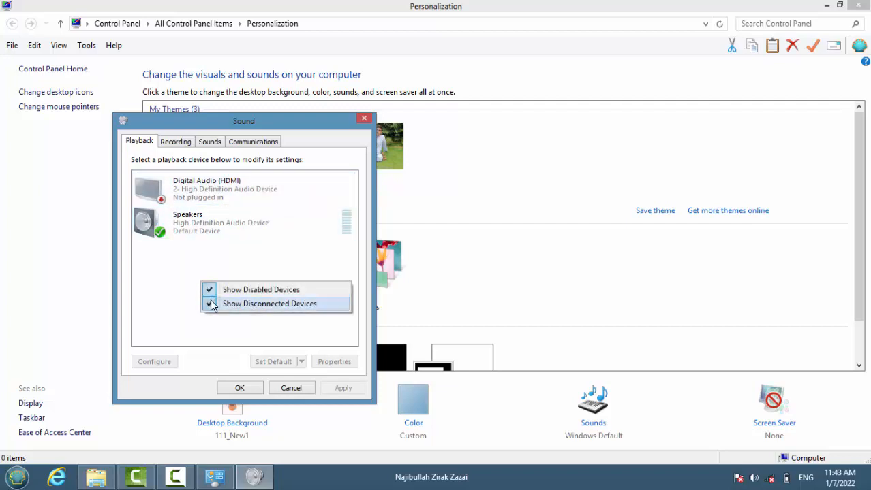
left_click(214, 301)
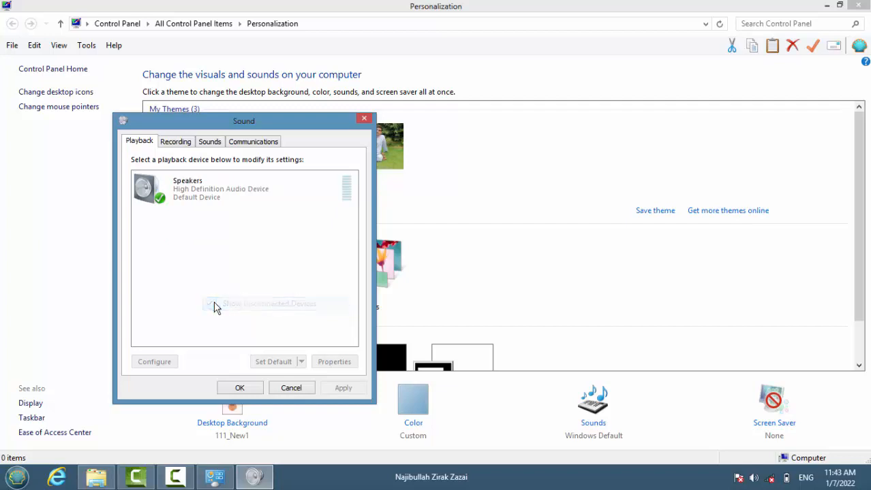
right_click(198, 190)
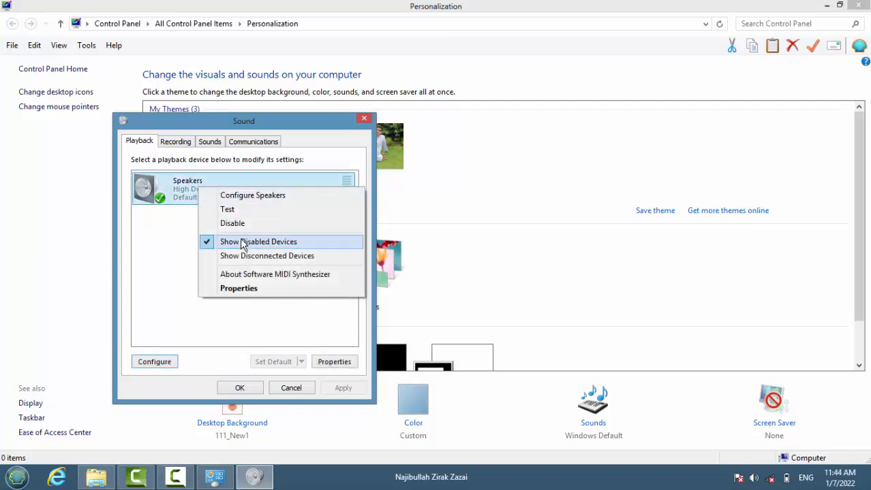
left_click(150, 247)
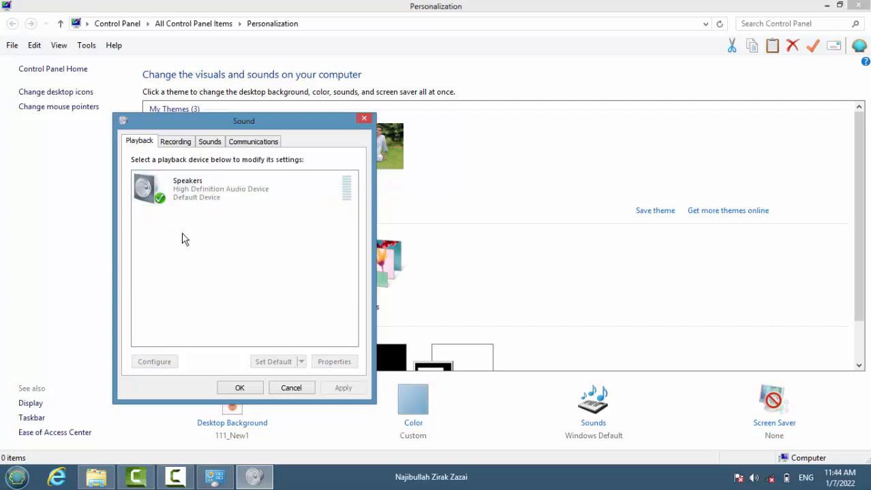
- Lower the system speaker volume to the minimum and raise it back to the maximum
left_click(755, 478)
left_click_drag(752, 316, 760, 397)
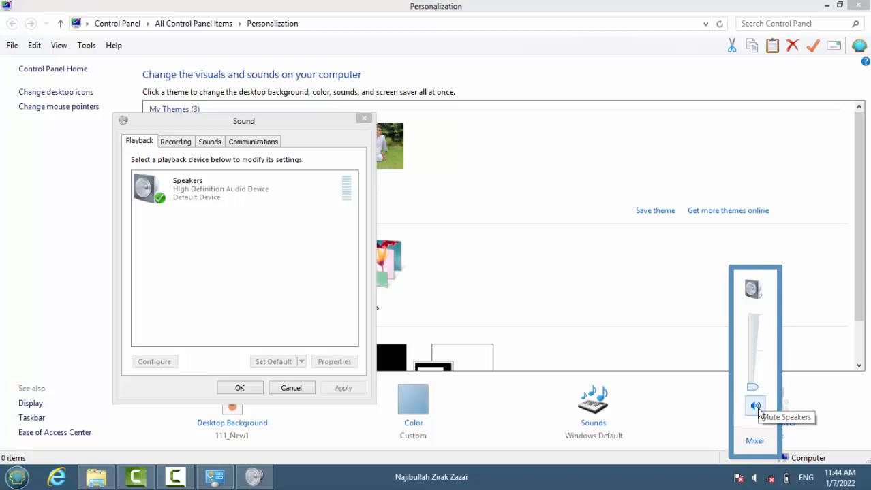
left_click(758, 411)
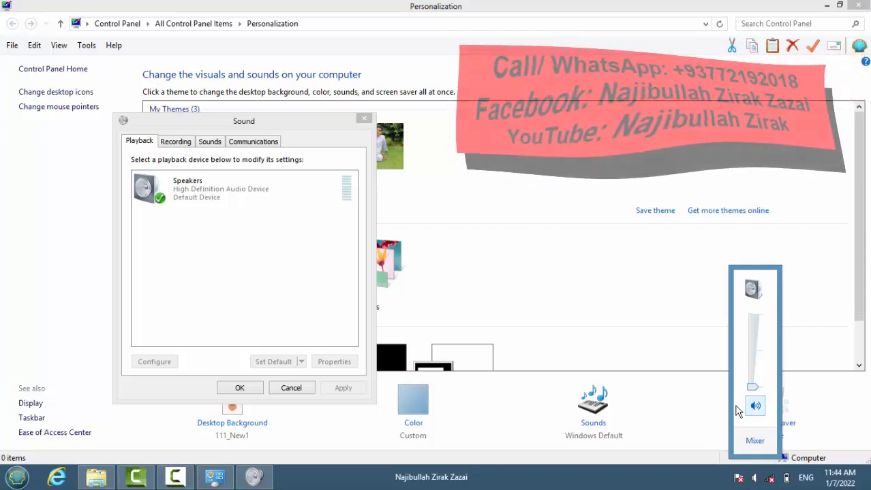
left_click_drag(752, 386, 752, 314)
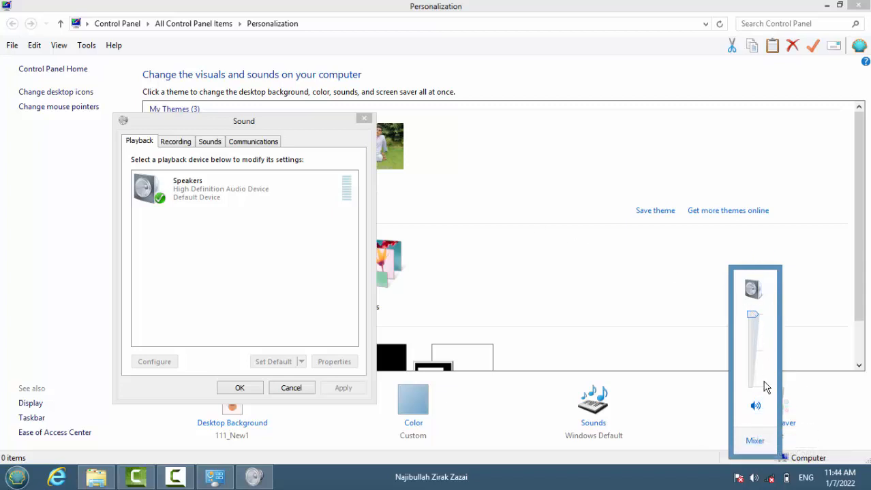
- Disable the Speakers playback device and check the system volume indicator's status
left_click(208, 190)
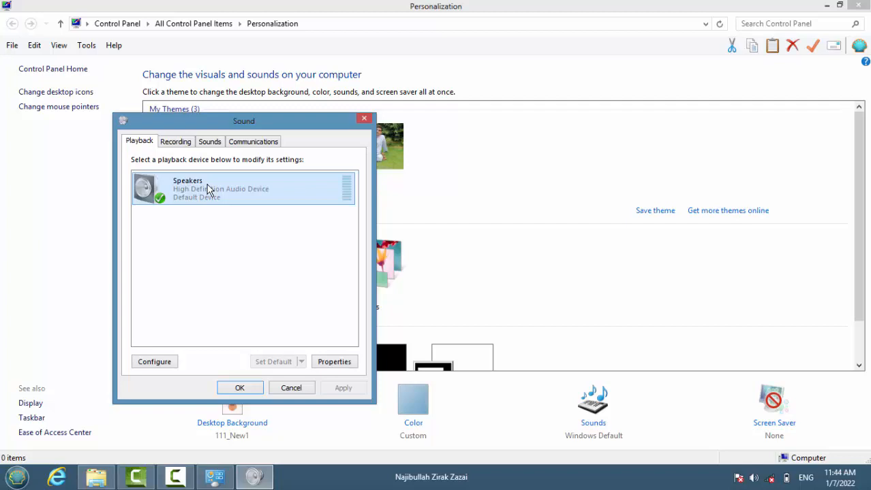
right_click(207, 189)
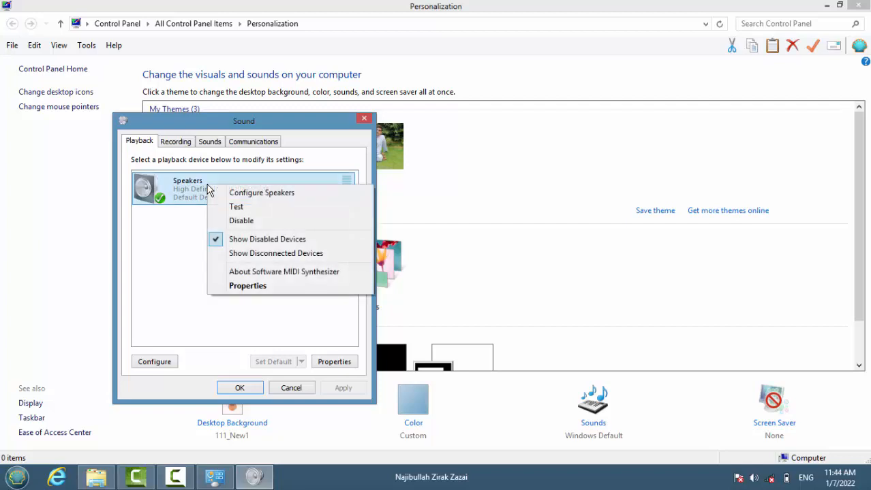
left_click(226, 222)
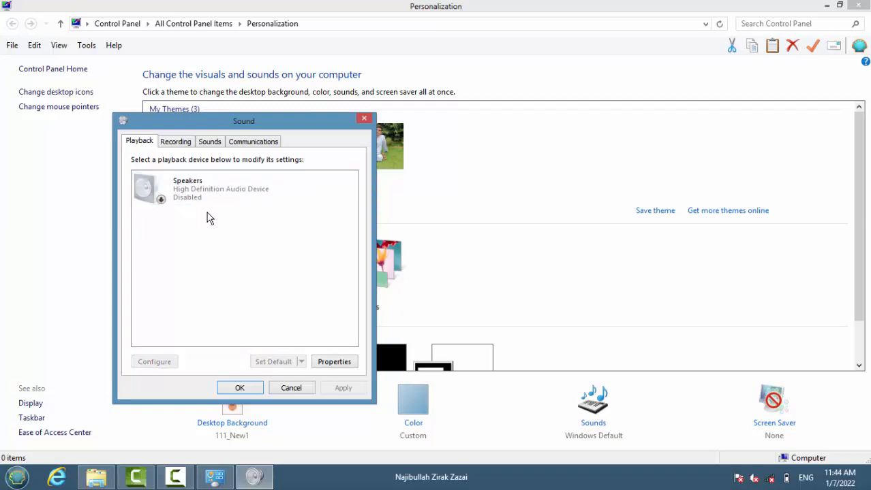
mouse_move(754, 482)
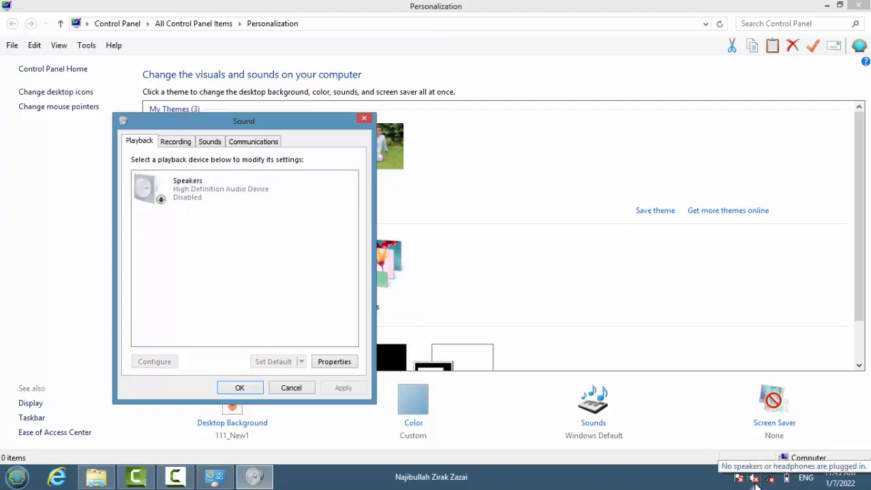
- Re-enable the disabled Speakers by running the Playing Audio troubleshooter, closing it when finished
left_click(208, 196)
right_click(208, 196)
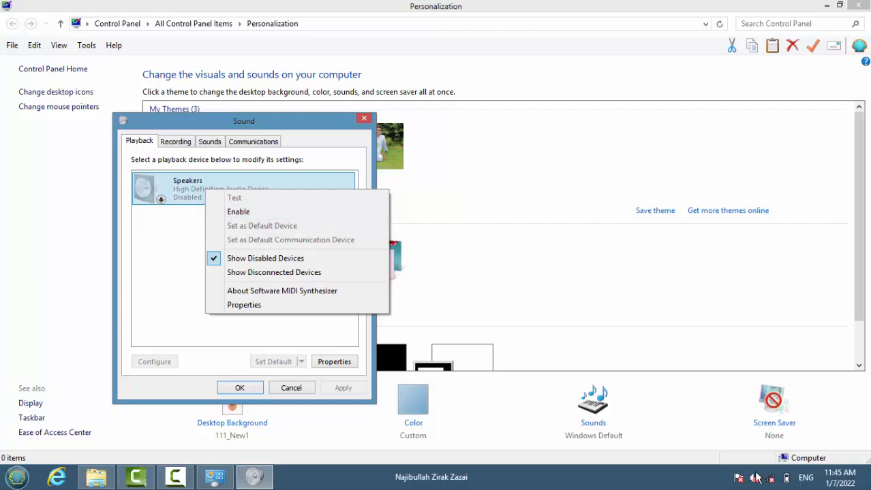
mouse_move(753, 487)
left_click(754, 479)
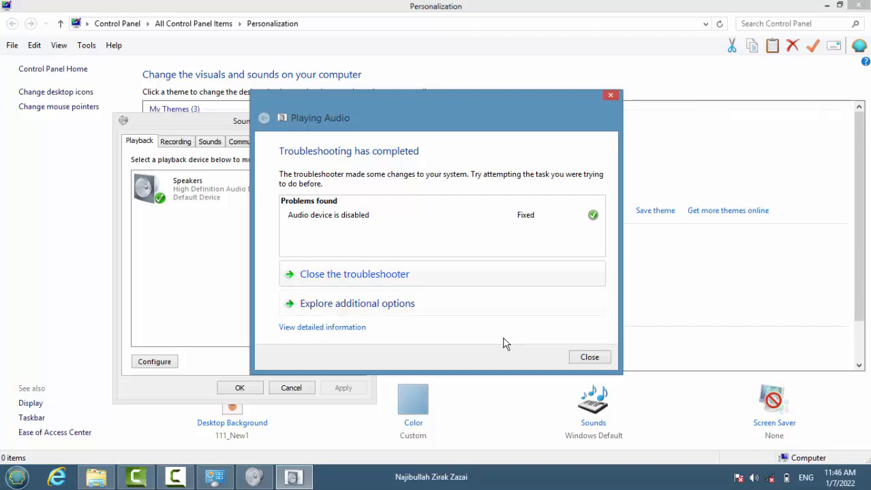
left_click(579, 363)
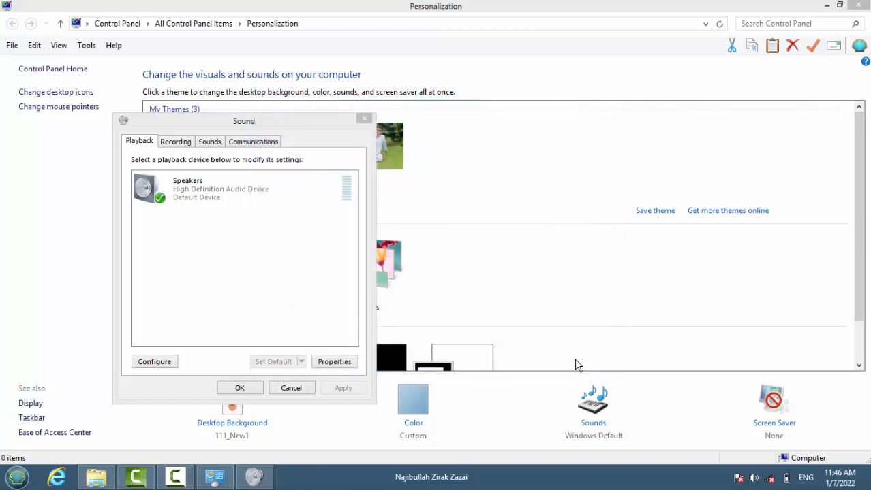
- Turn on the display of disconnected devices in the playback list
right_click(226, 248)
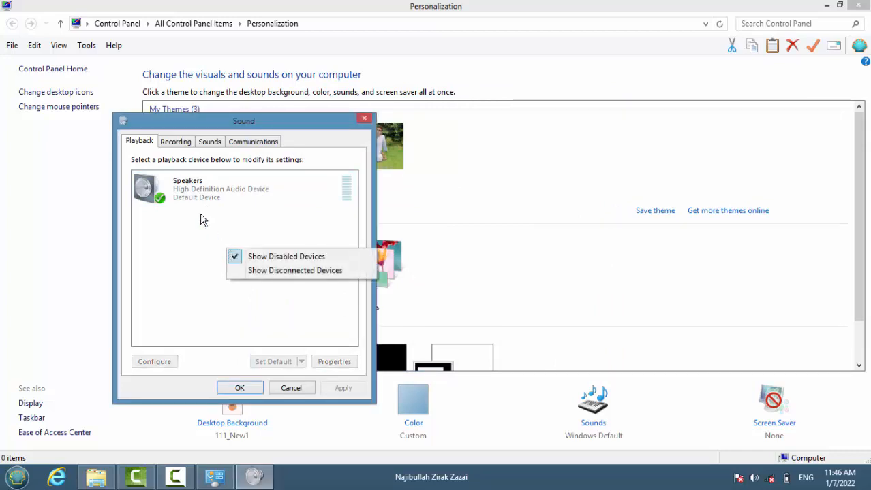
left_click(184, 192)
right_click(185, 191)
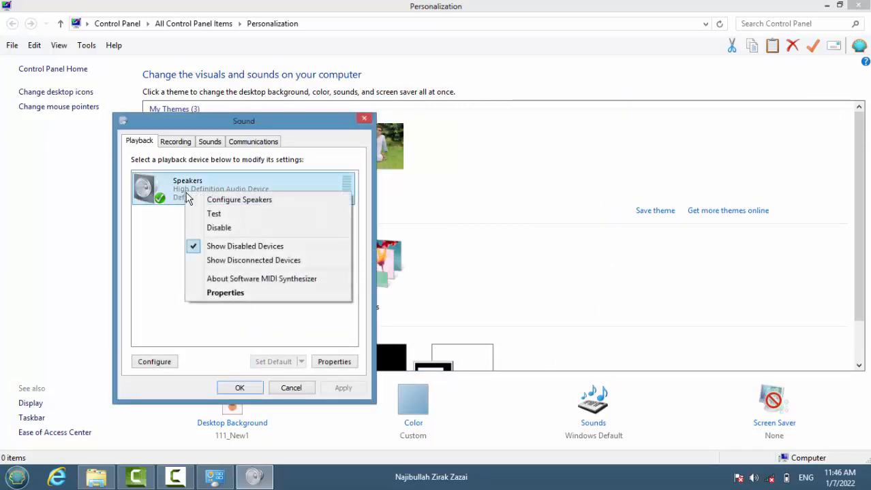
left_click(209, 263)
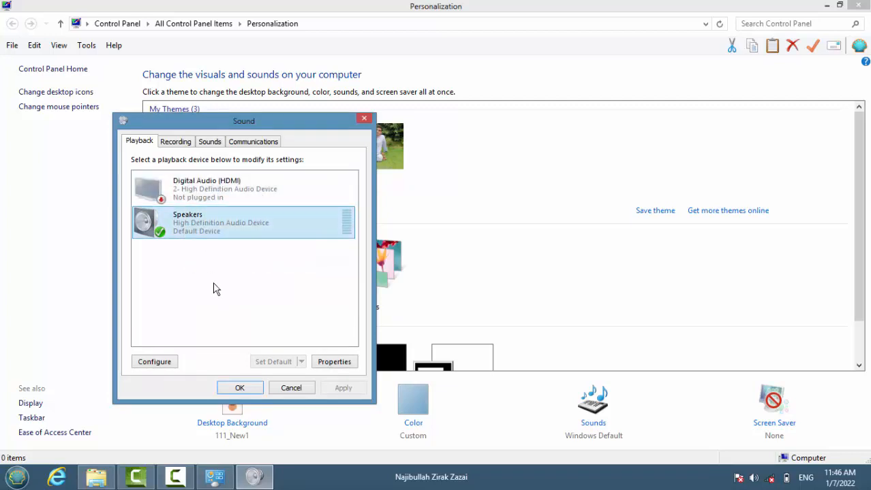
- Hide disconnected devices in the playback list and open the properties of the Speakers
right_click(214, 288)
left_click(224, 306)
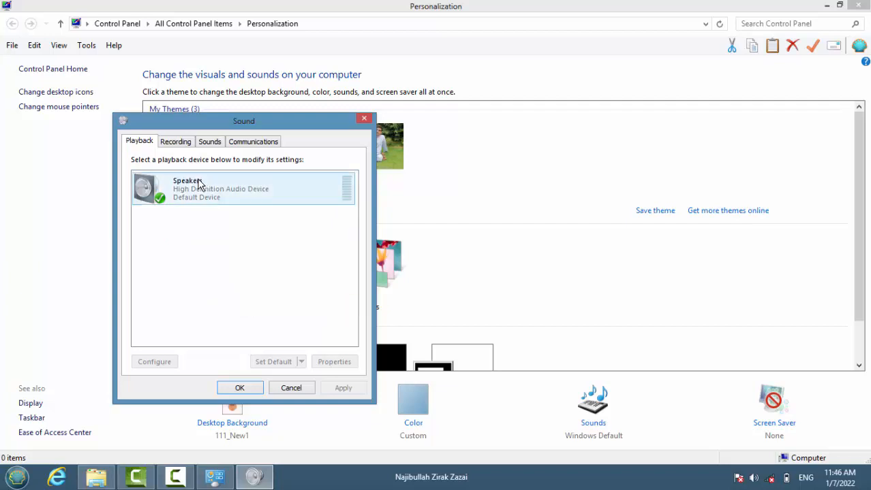
left_click(201, 186)
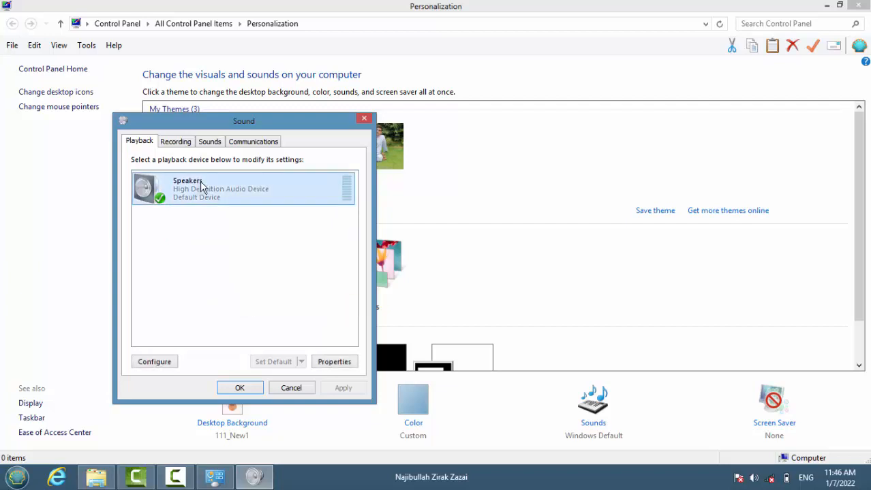
left_click(339, 362)
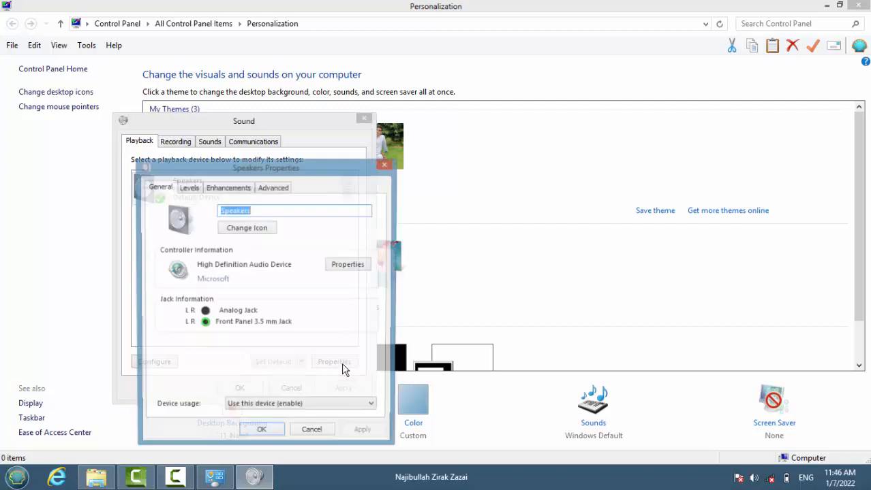
- Look through the icons available for the Speakers and the System32 icon file browser, keeping the current icon
left_click(248, 230)
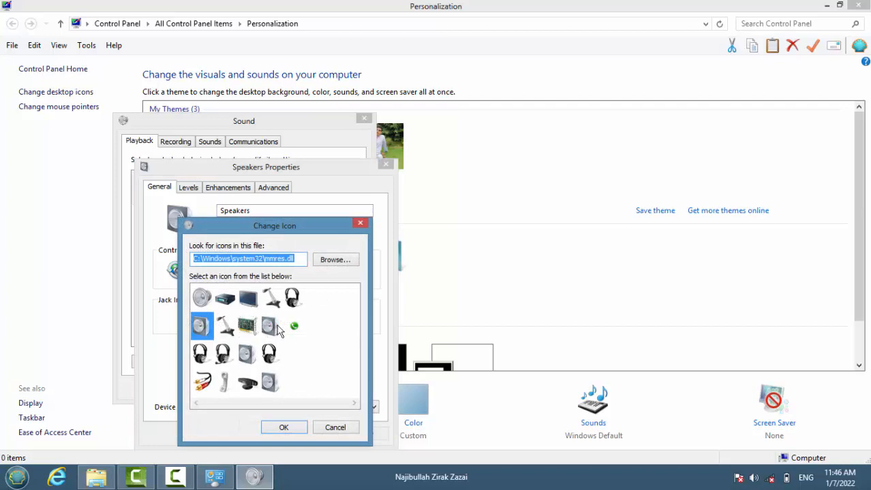
left_click(329, 262)
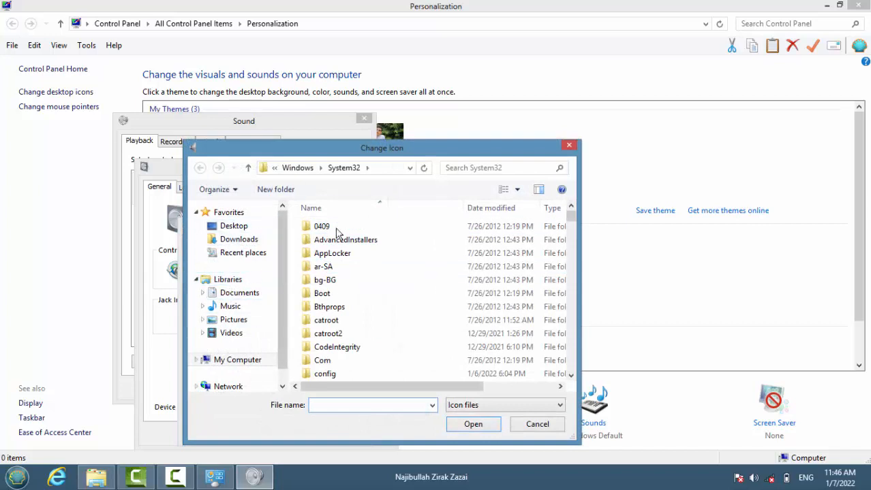
left_click(526, 429)
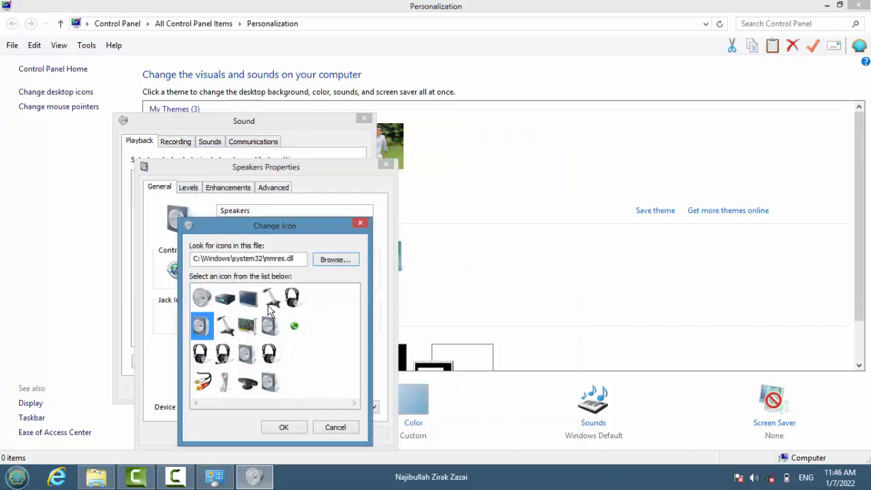
left_click(283, 428)
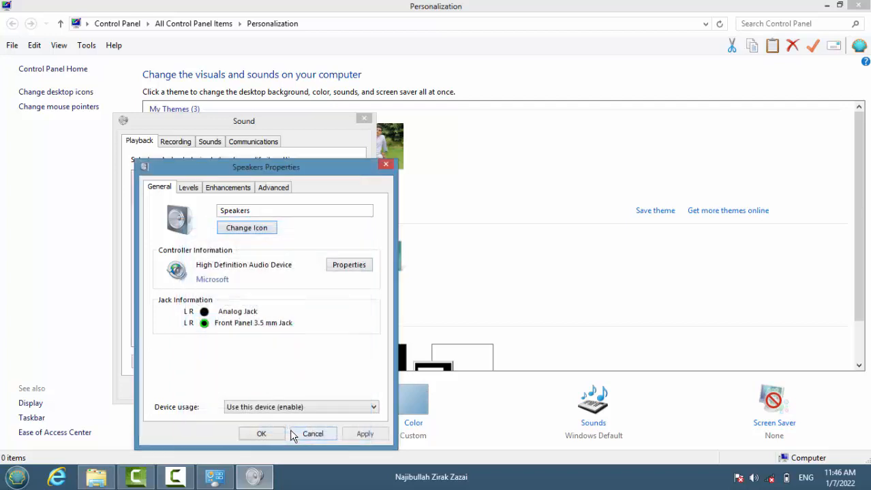
- Set the Speakers level and the system volume to 100, and mute and unmute the sound
left_click(193, 189)
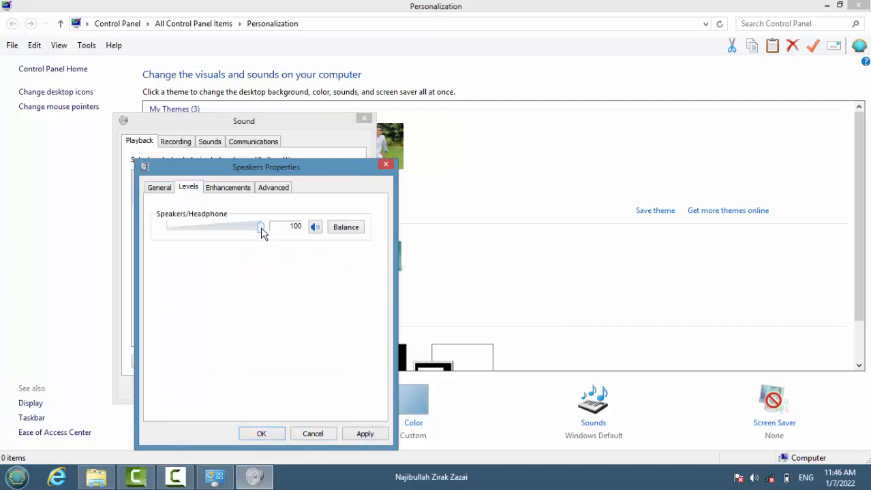
left_click_drag(262, 232, 296, 245)
left_click(754, 477)
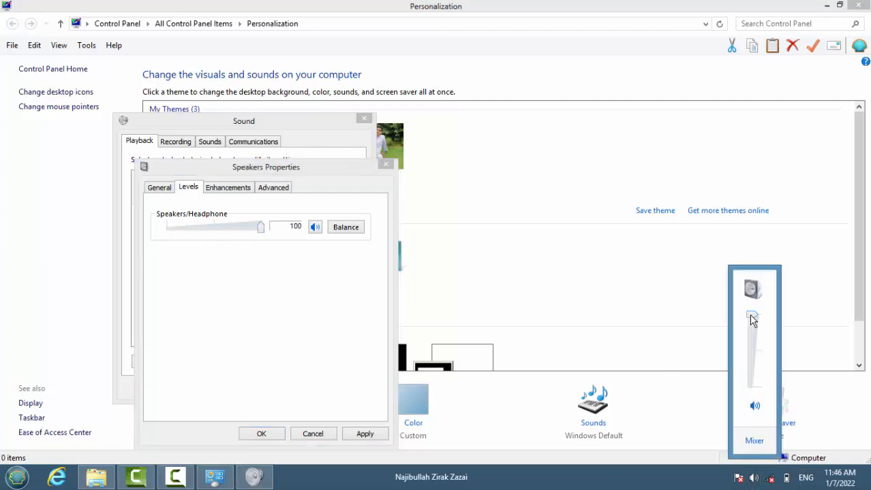
mouse_move(752, 320)
left_mouse_down()
mouse_move(758, 370)
mouse_move(752, 307)
left_mouse_up()
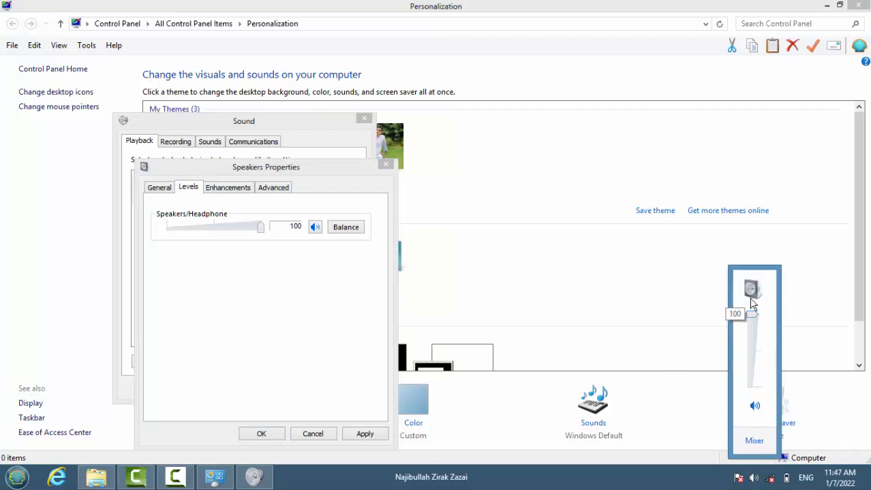
left_click(754, 407)
left_click(316, 228)
- Set the left and right channel balance of the Speakers to 100 and confirm it
left_click(337, 230)
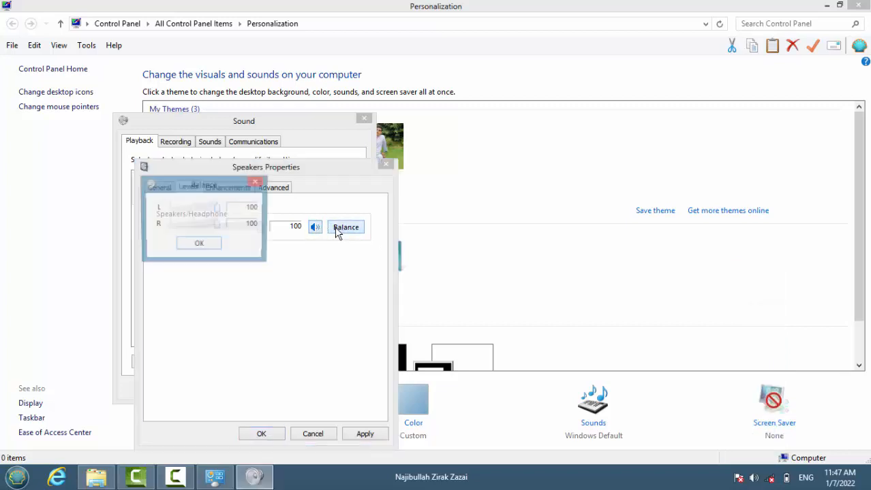
left_click_drag(218, 209, 247, 229)
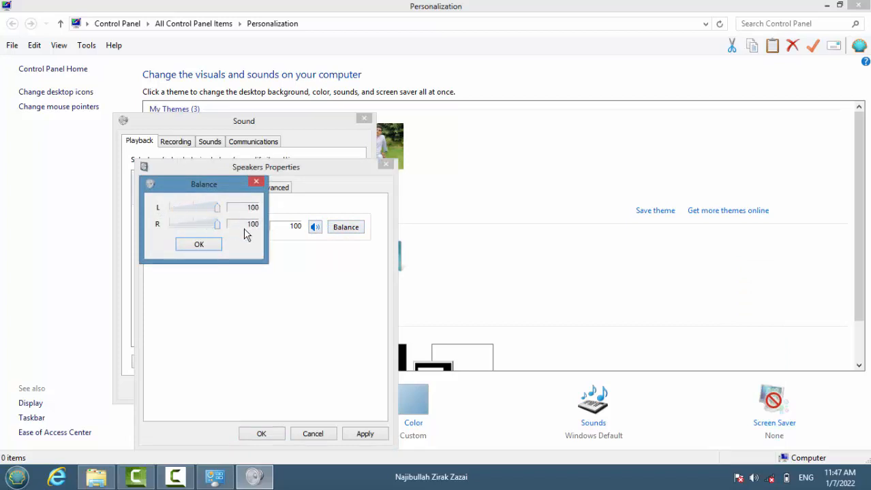
left_click(206, 246)
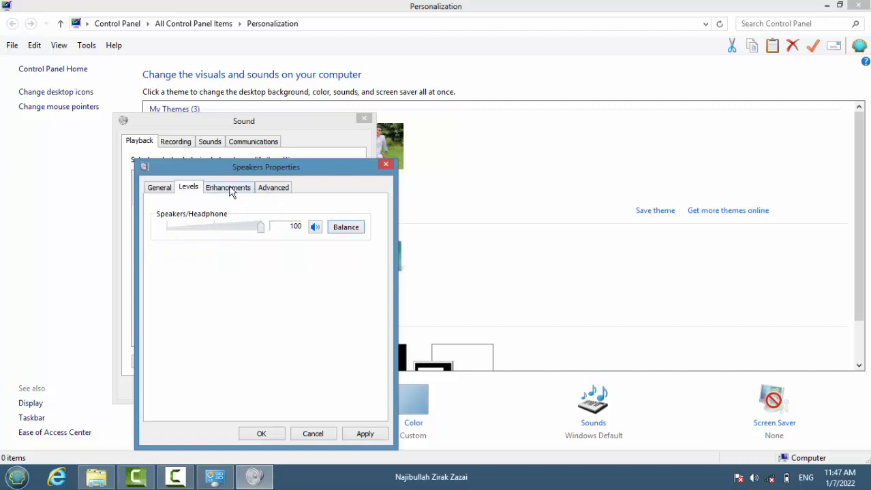
- Examine the Speakers' enhancements: toggle Disable all enhancements on and off, and read the Bass Management description and try the preview
left_click(229, 190)
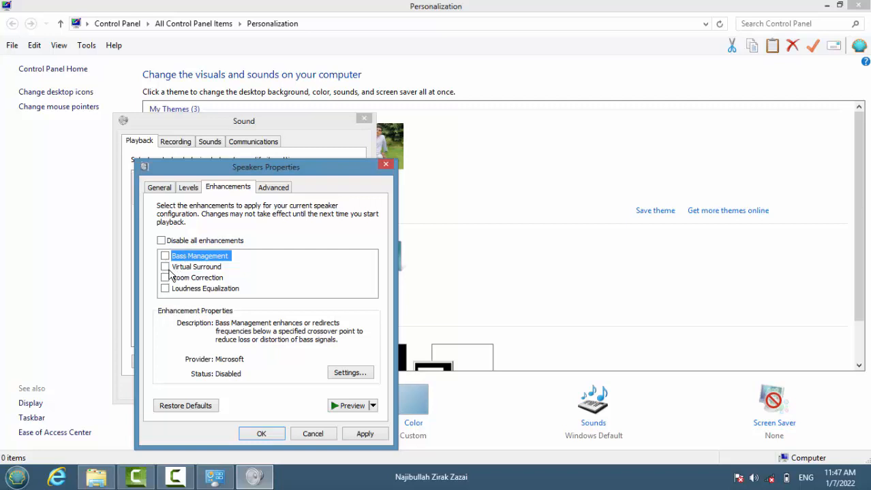
left_click(162, 241)
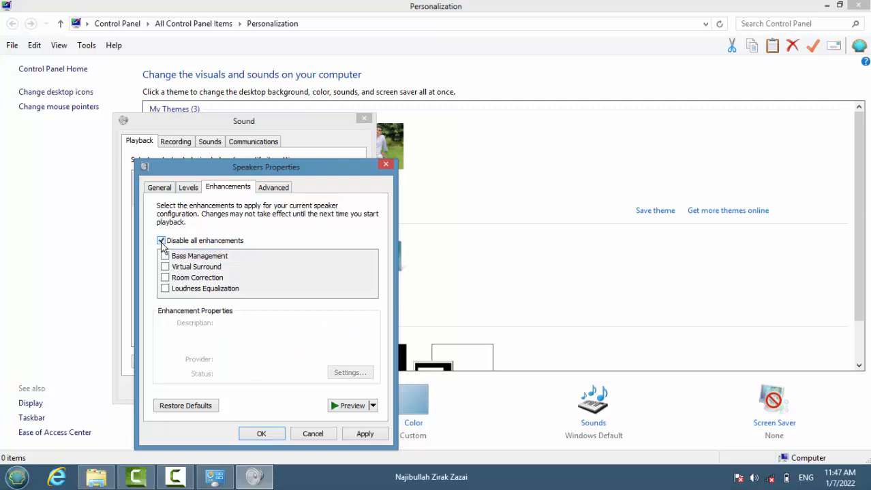
left_click(162, 242)
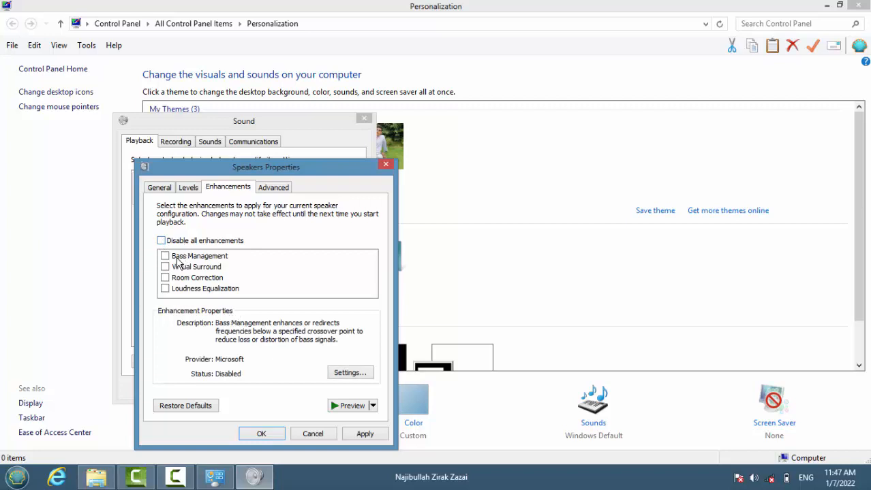
left_click(176, 258)
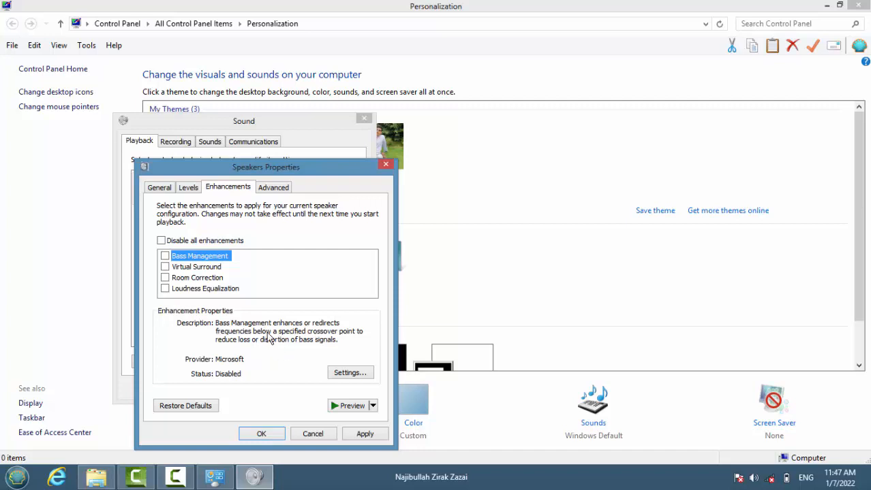
left_click(343, 411)
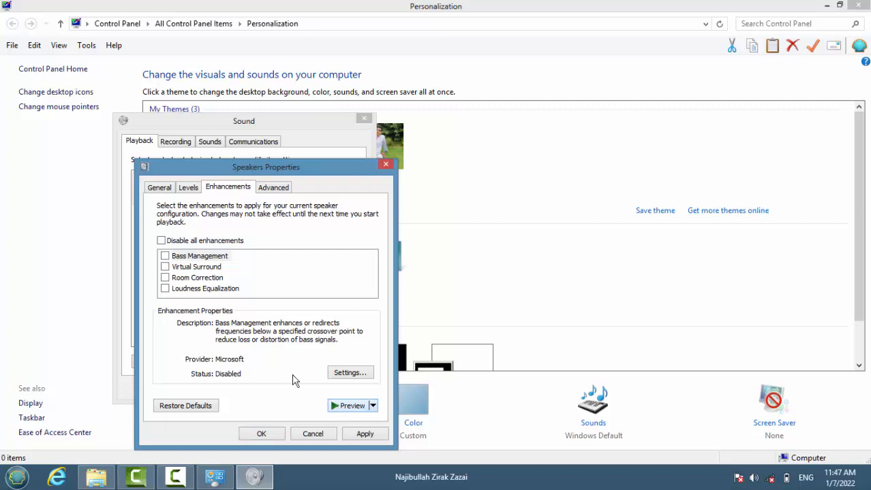
- Enable the Bass Management and Virtual Surround enhancements, and restore the enhancement defaults
left_click(164, 256)
left_click(164, 267)
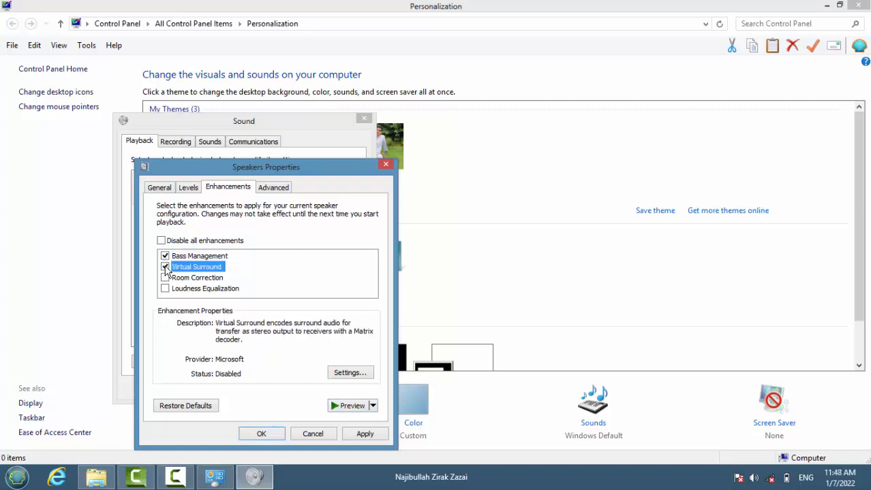
left_click(183, 409)
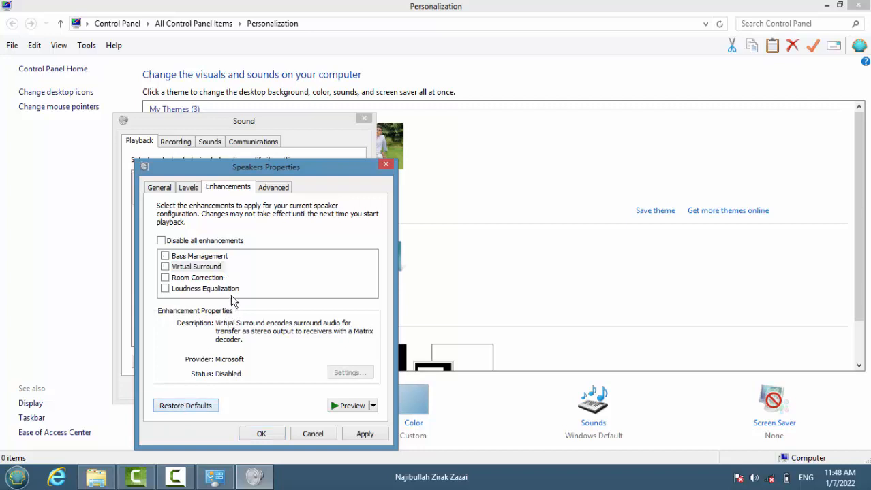
- Test the Speakers' default format, keep 16 bit, 44100 Hz (CD Quality) from the available formats, and apply and close the properties
left_click(275, 188)
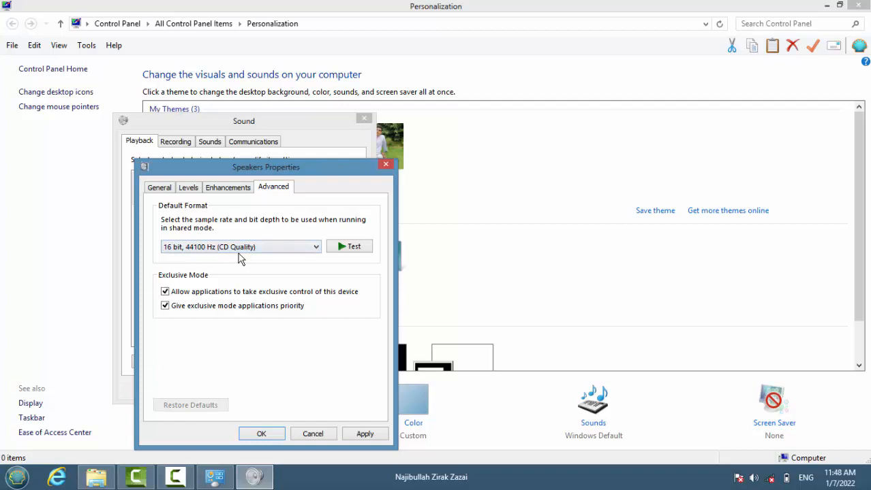
left_click(341, 251)
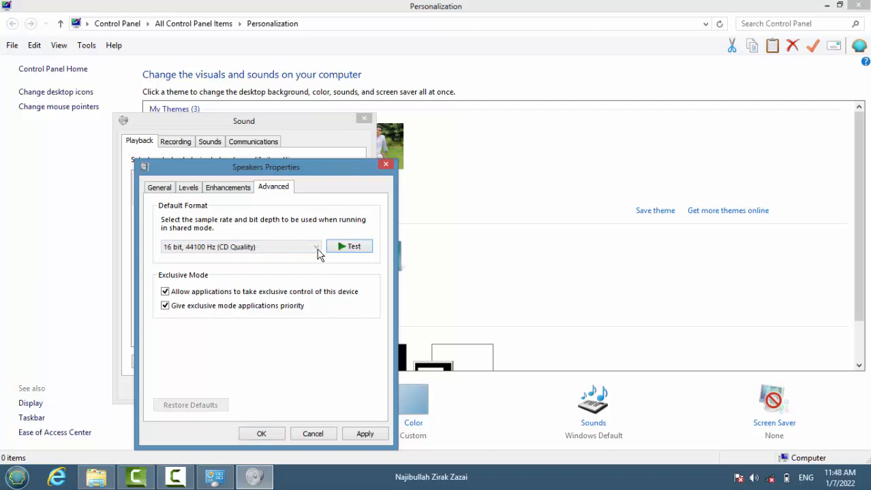
left_click(316, 249)
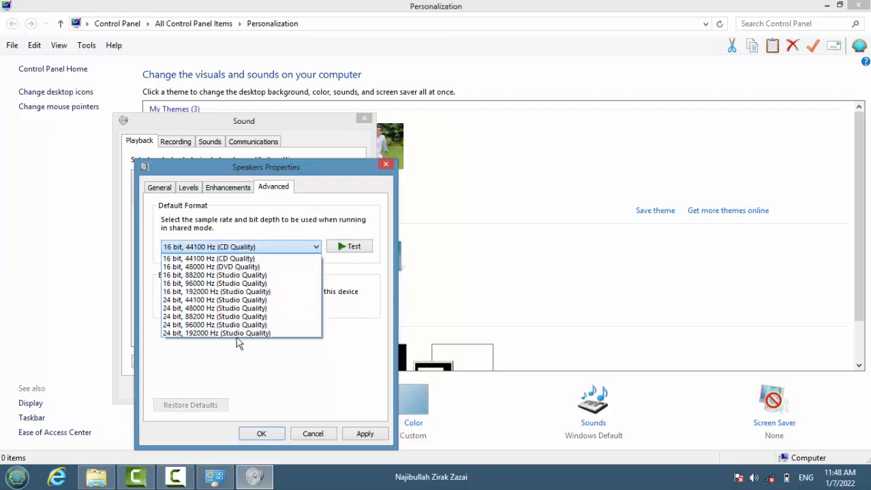
left_click(292, 248)
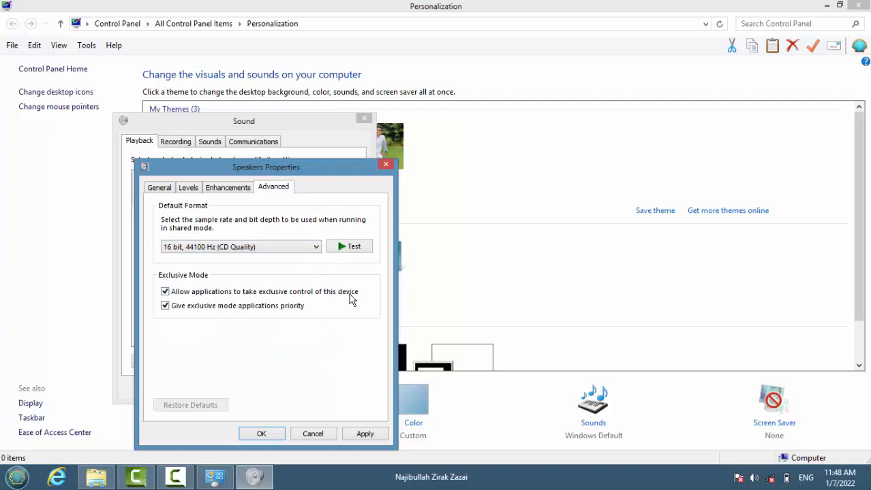
left_click(365, 435)
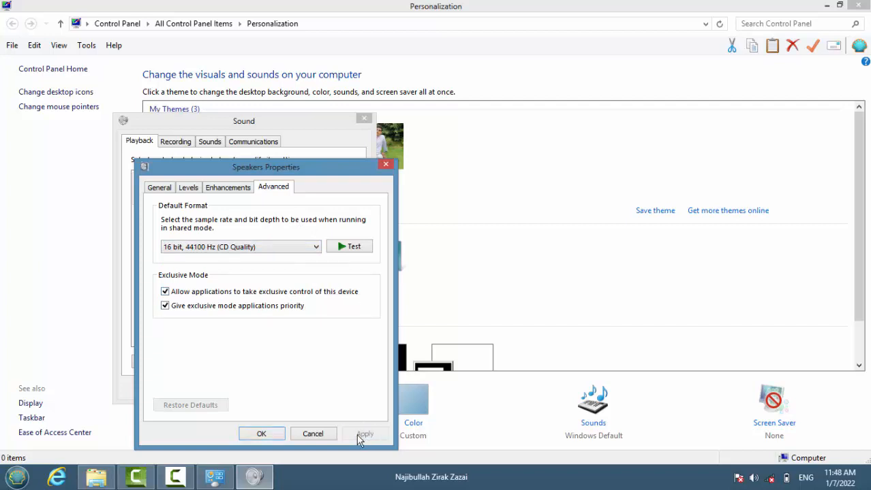
left_click(266, 434)
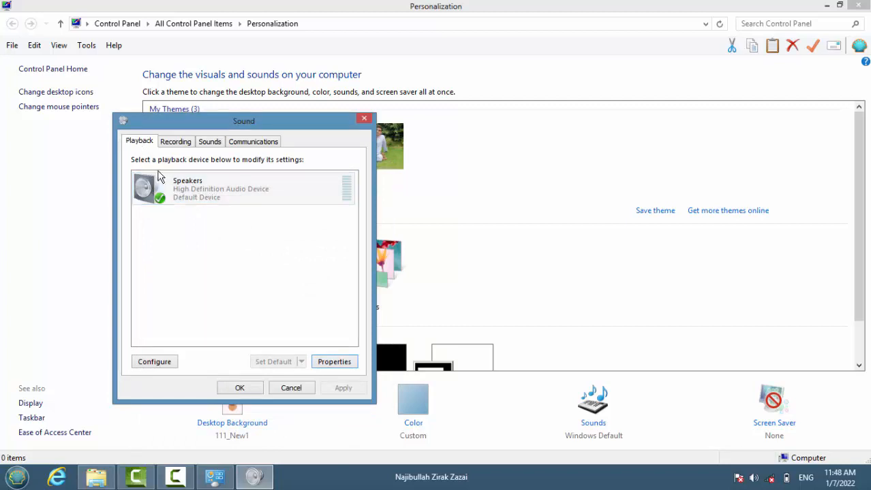
- Make the microphone marked as Default Communications Device the default recording device as well
left_click(175, 143)
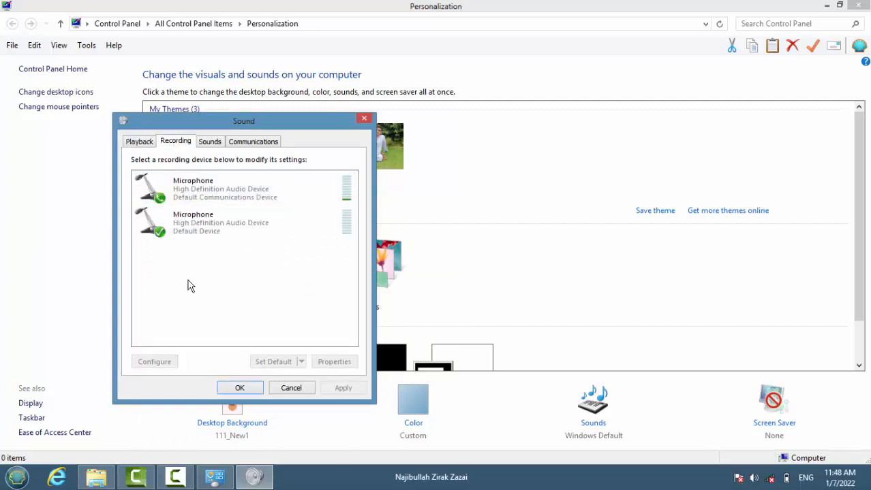
left_click(197, 238)
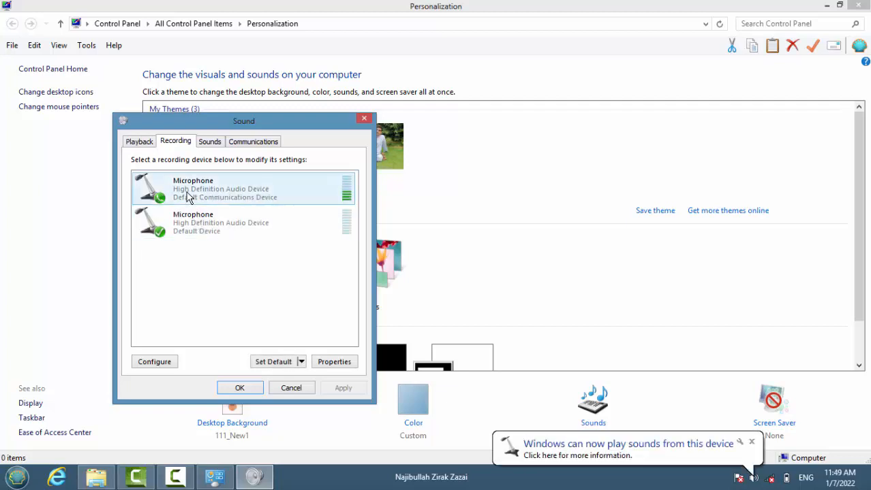
left_click(187, 194)
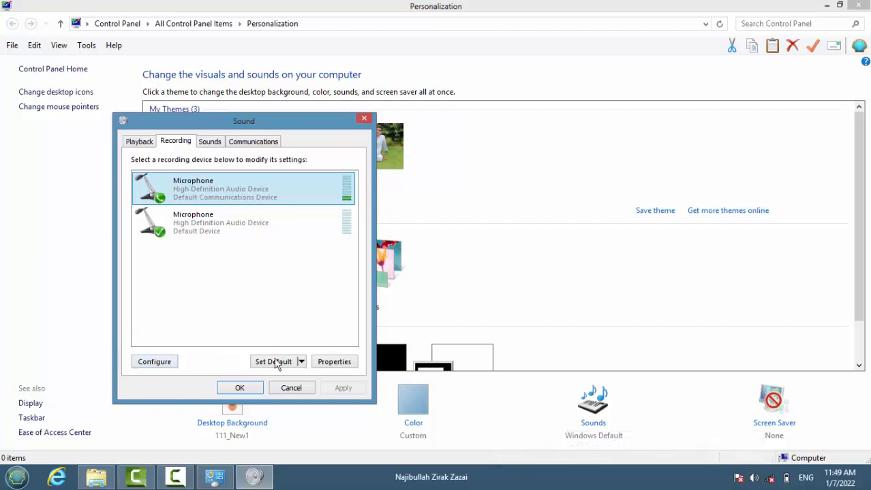
left_click(301, 362)
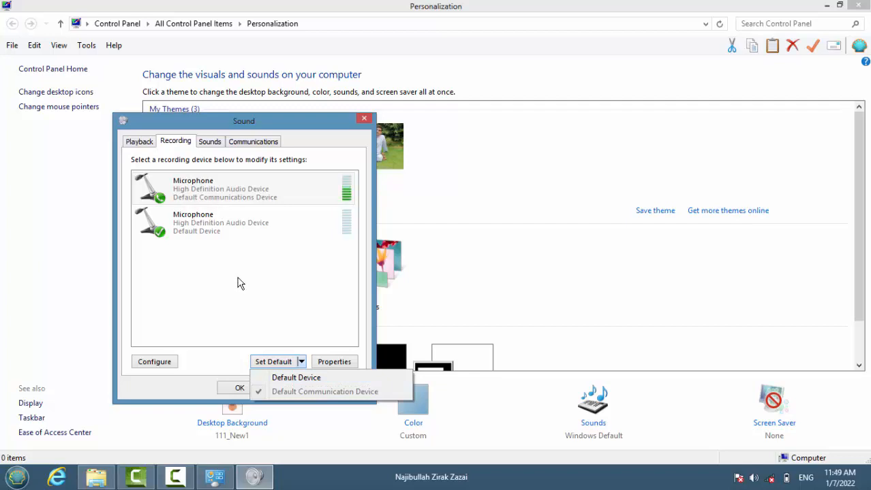
left_click(228, 200)
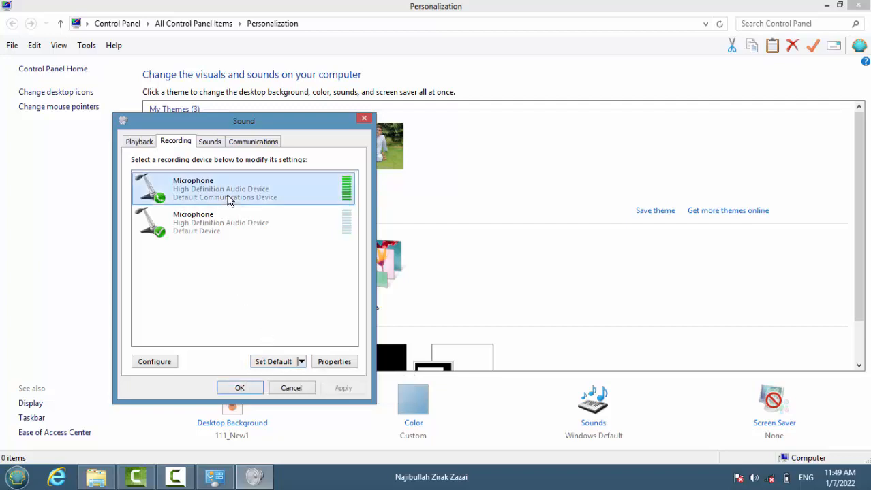
left_click(286, 362)
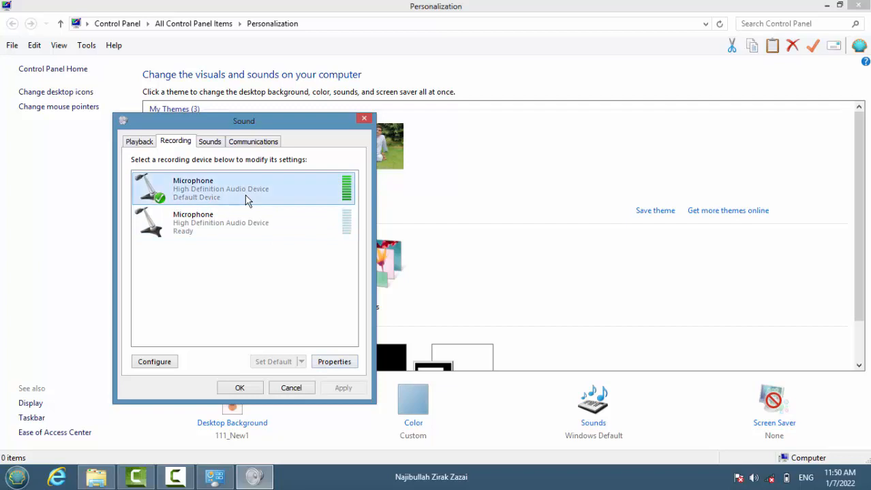
- Open the default microphone's properties and view its name and available icons, leaving the icon selection without a change
left_click(322, 361)
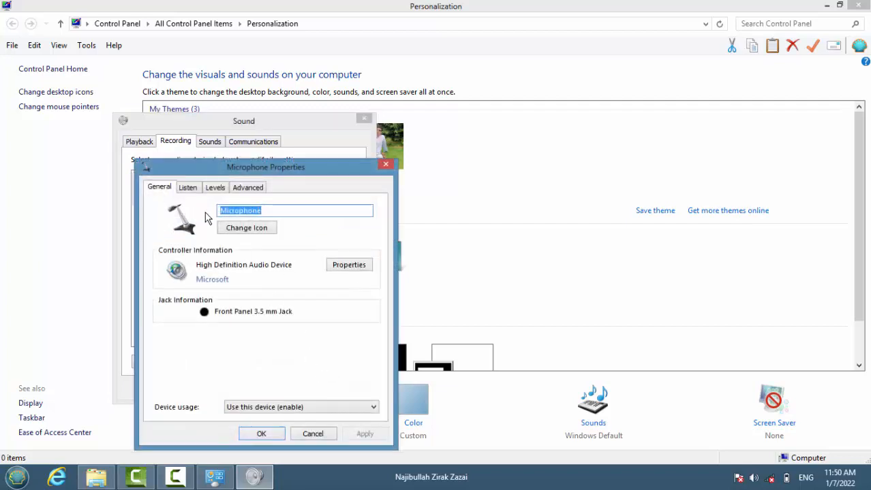
left_click_drag(264, 211, 235, 210)
left_click(249, 228)
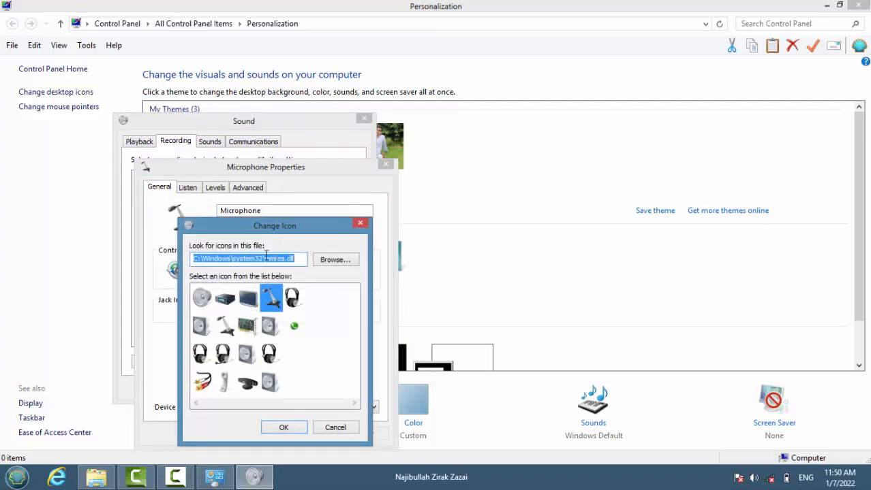
left_click(328, 429)
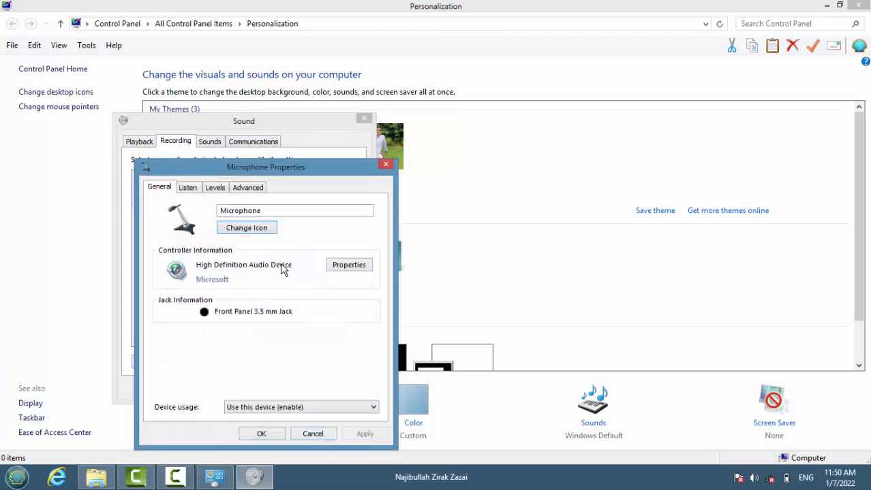
- View the audio controller's properties, and set the default microphone's device usage to Don't use this device (disable)
left_click(333, 267)
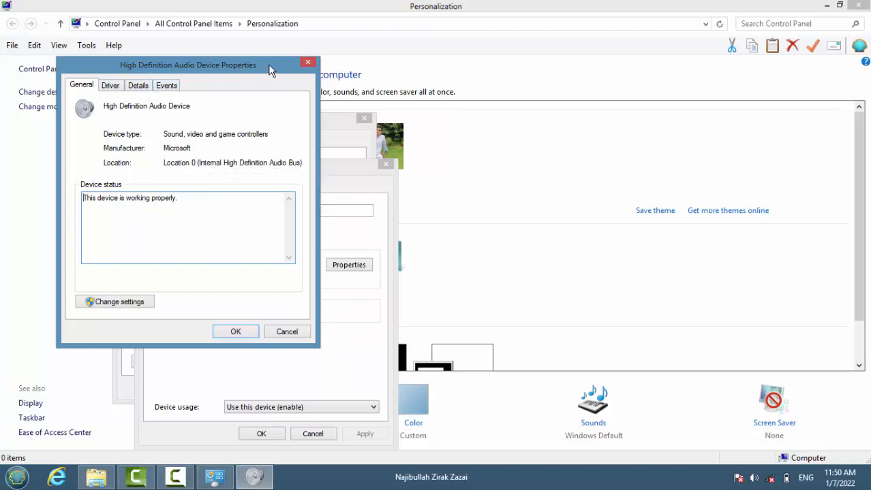
left_click(309, 63)
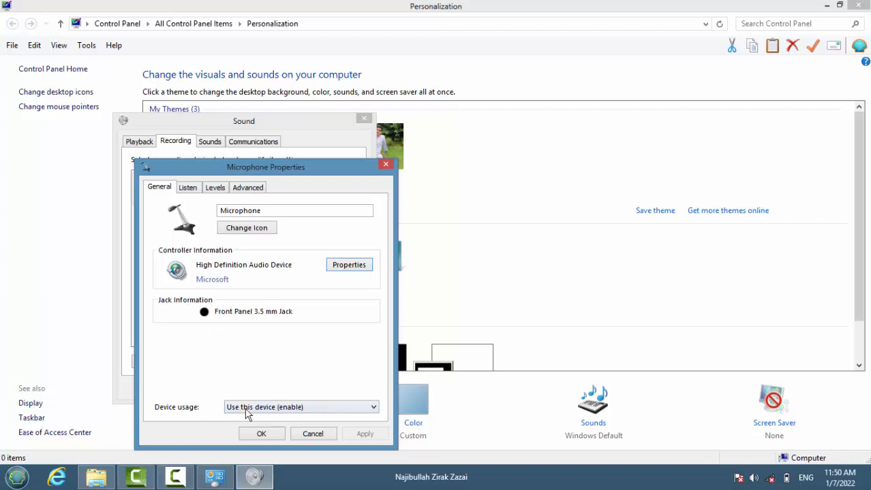
left_click(247, 409)
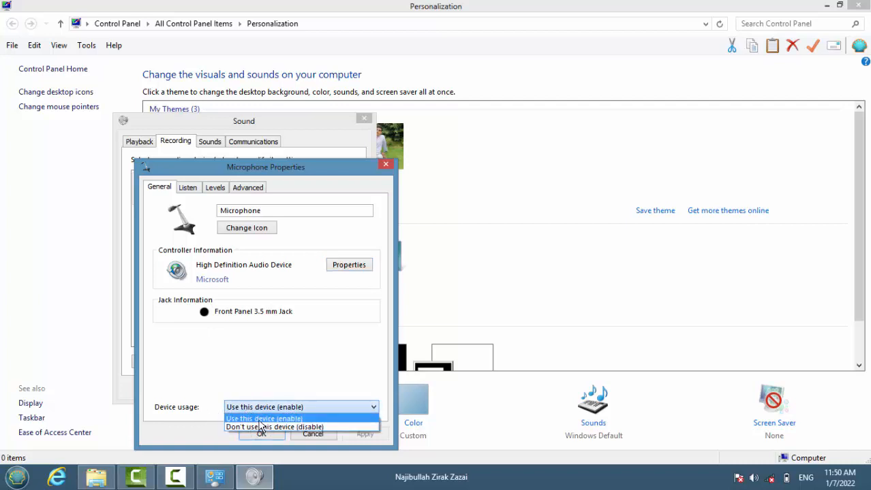
left_click(310, 427)
left_click(355, 435)
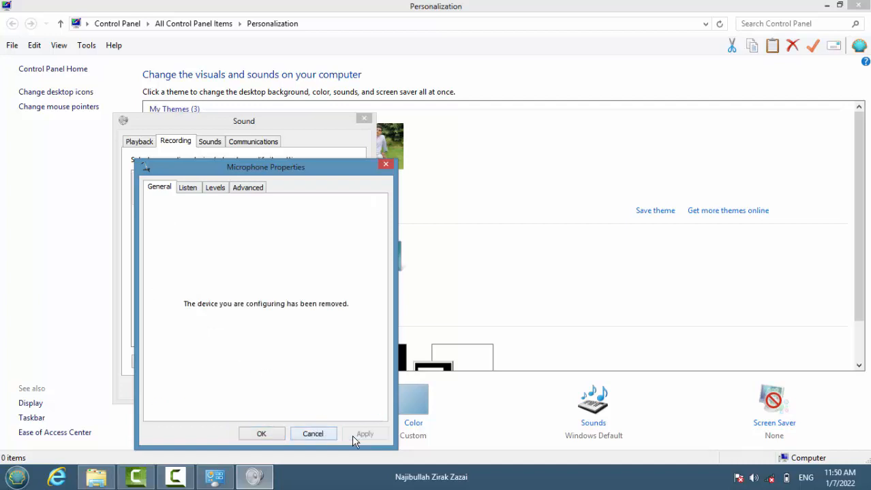
left_click_drag(292, 165, 513, 84)
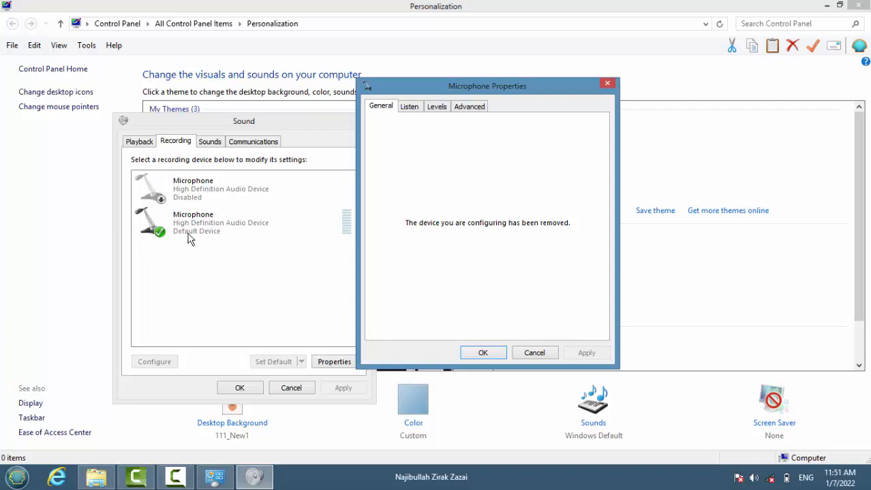
left_click(482, 358)
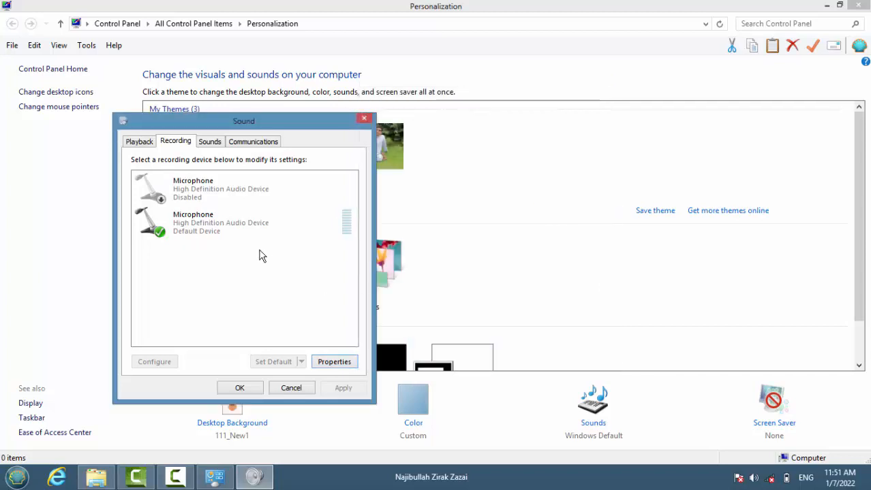
- Enable the disabled microphone in the recording devices list
left_click(203, 201)
right_click(203, 199)
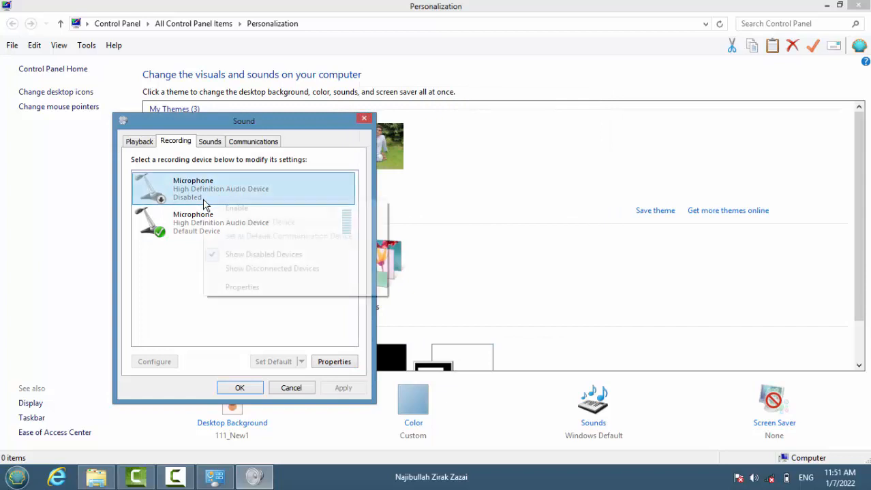
left_click(223, 211)
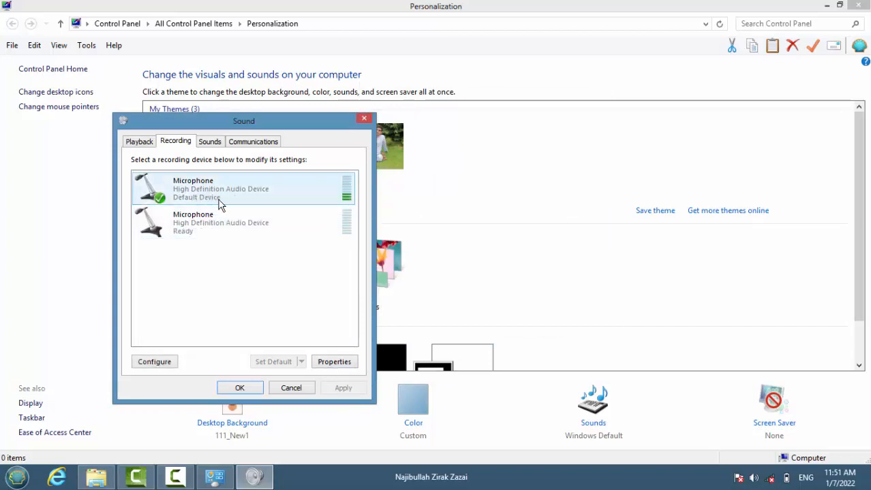
- Open the default microphone's properties and examine its Listen settings
left_click(328, 361)
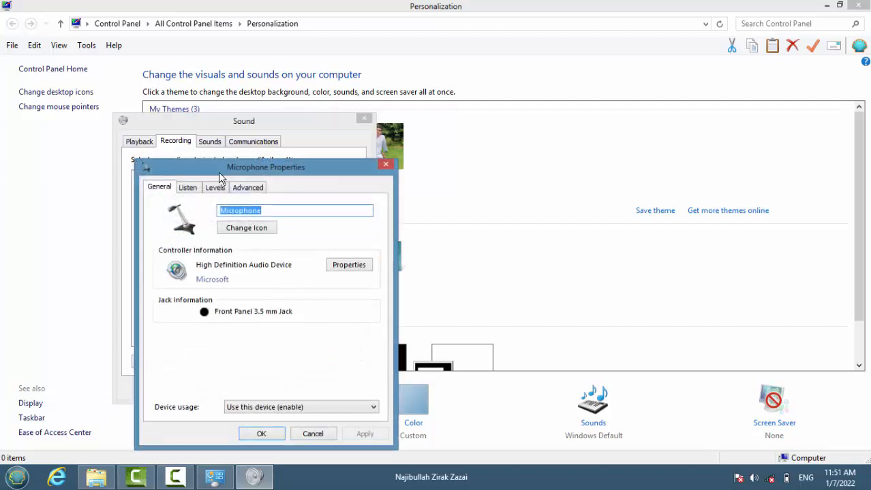
left_click(190, 190)
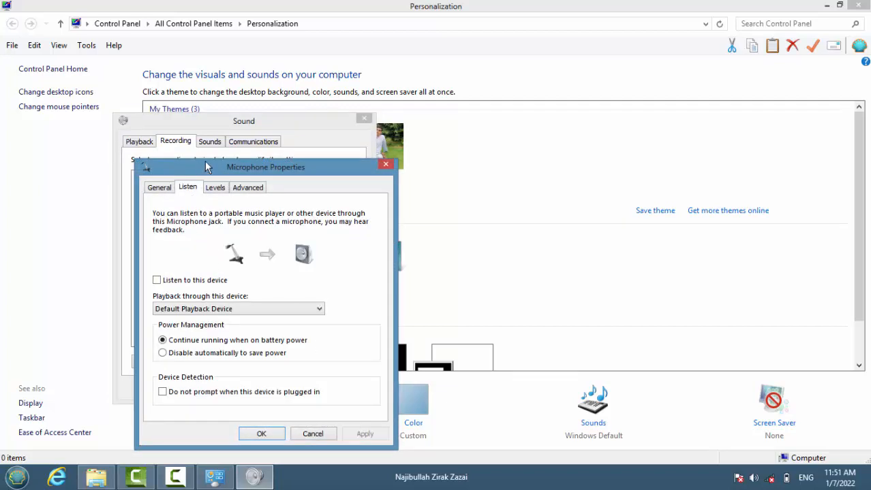
left_click_drag(205, 161, 215, 82)
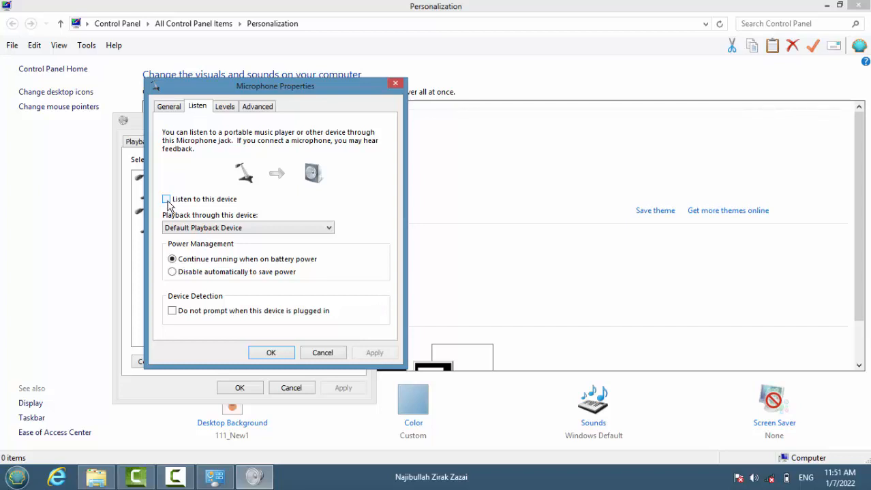
- Enable and apply Listen to this device, and view the playback device choices while keeping Default Playback Device
left_click(167, 200)
left_click(381, 353)
left_click(245, 228)
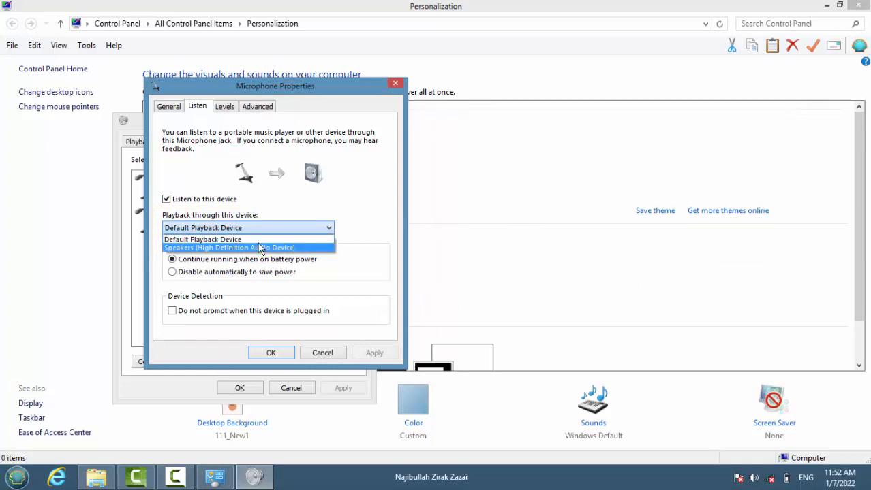
left_click(251, 225)
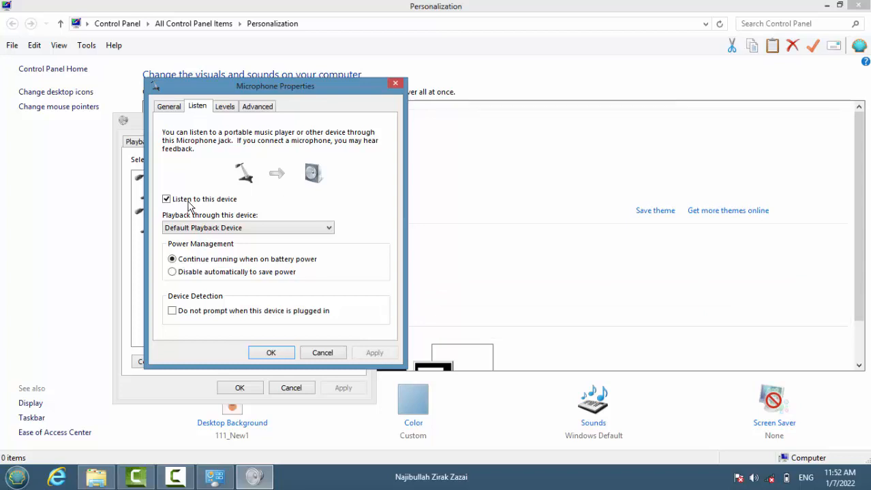
- Disable Listen to this device, look at the microphone levels, and enable listening again, applying each change
left_click(167, 200)
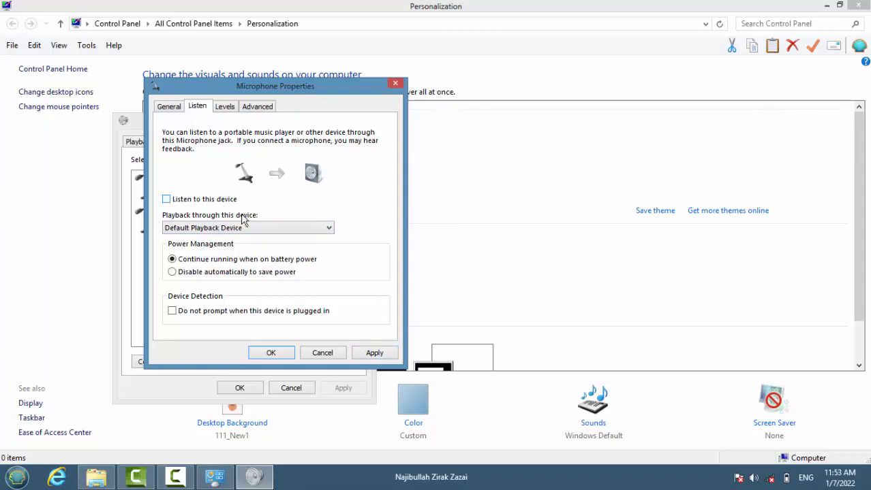
left_click(374, 353)
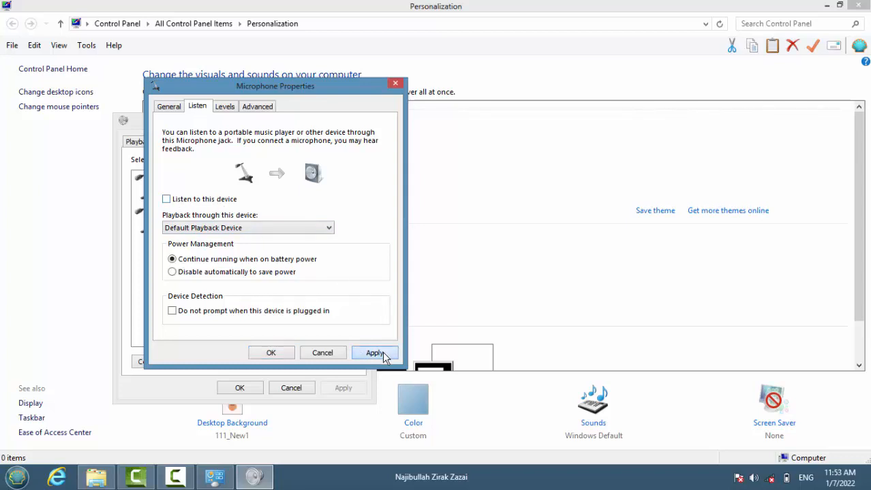
left_click(221, 109)
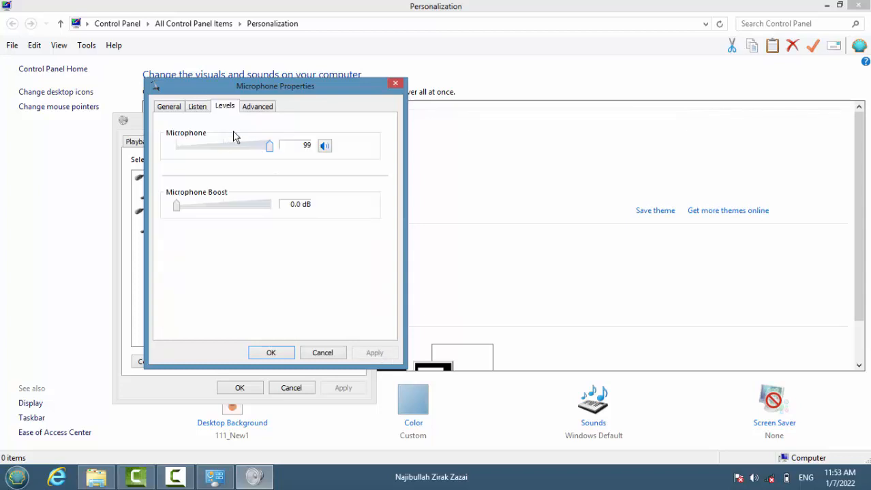
left_click(197, 107)
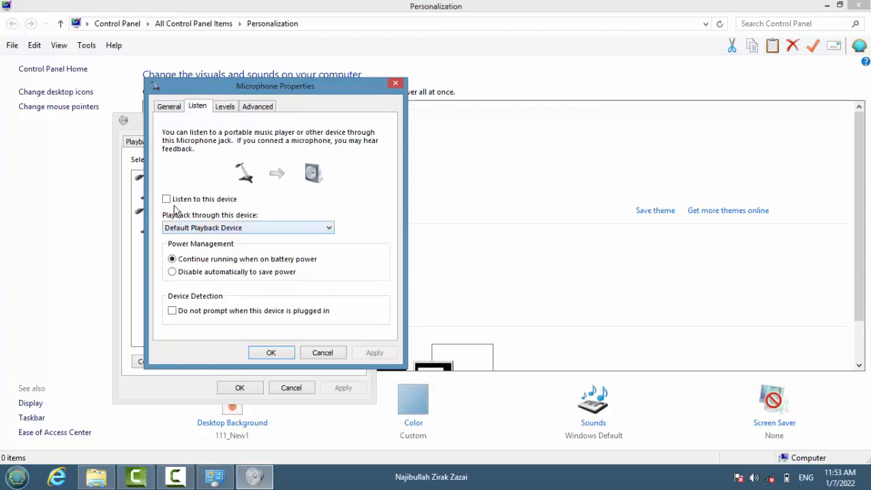
left_click(176, 202)
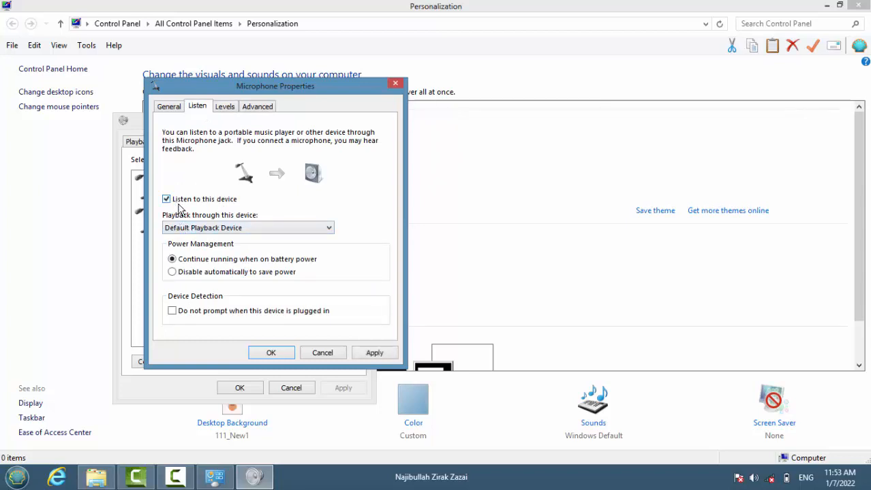
left_click(362, 351)
- Set the microphone level to 100, and try a +10.0 dB Microphone Boost before returning the boost to its minimum
left_click(225, 107)
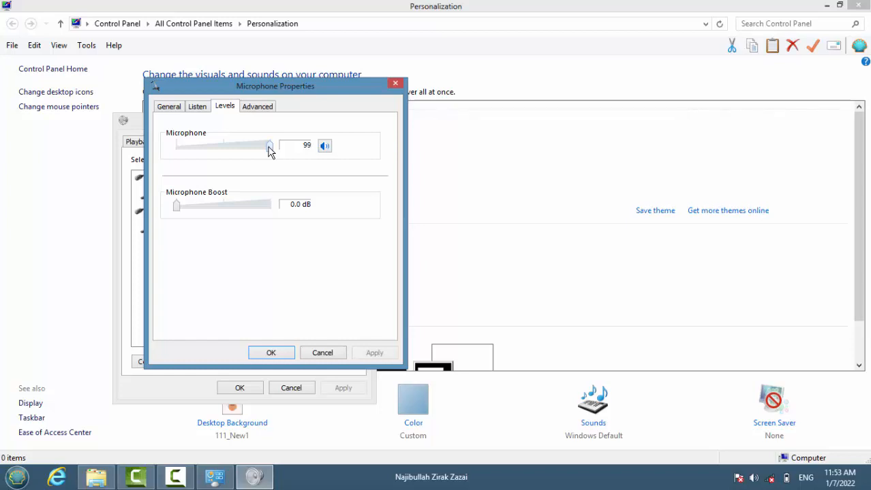
mouse_move(268, 150)
left_mouse_down()
mouse_move(212, 154)
mouse_move(285, 156)
left_mouse_up()
left_click_drag(177, 214, 199, 215)
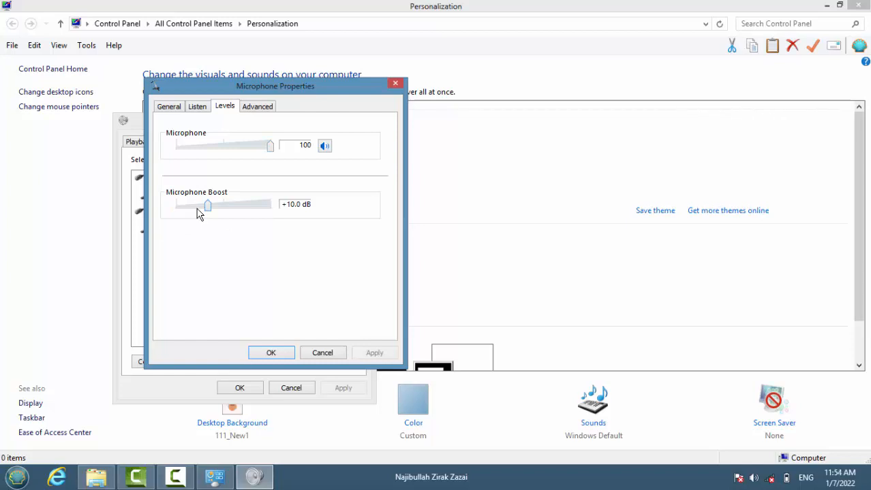
left_click_drag(198, 213, 176, 223)
- Disable Listen to this device for the microphone and apply the change
left_click(198, 108)
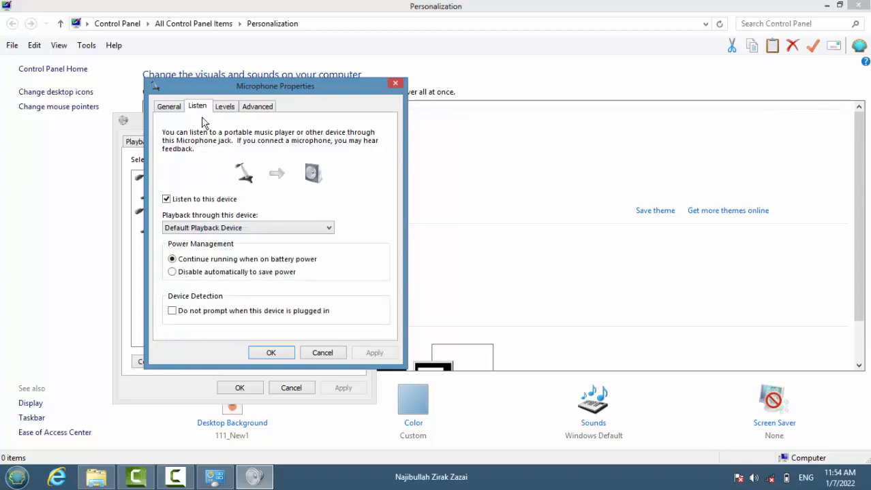
left_click(174, 201)
left_click(377, 356)
- View the microphone's default format choices, keep 2 channel, 16 bit, 44100 Hz (CD Quality), and confirm the properties
left_click(227, 110)
left_click(250, 109)
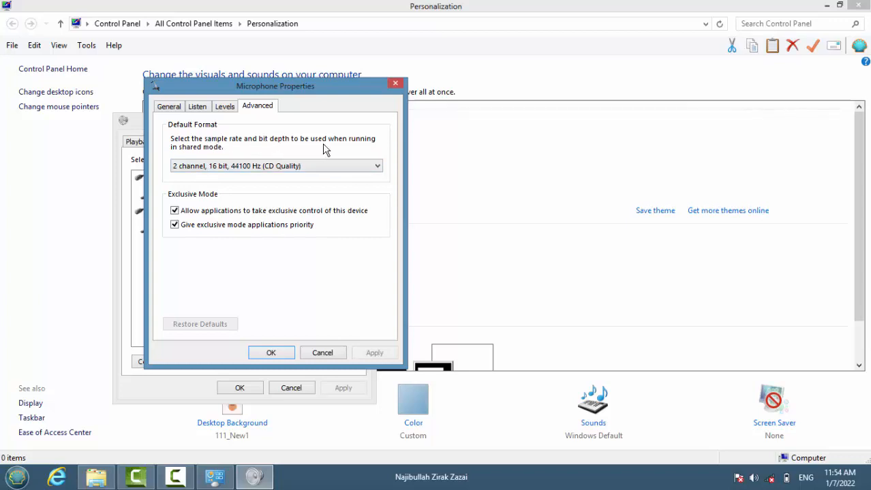
left_click(225, 166)
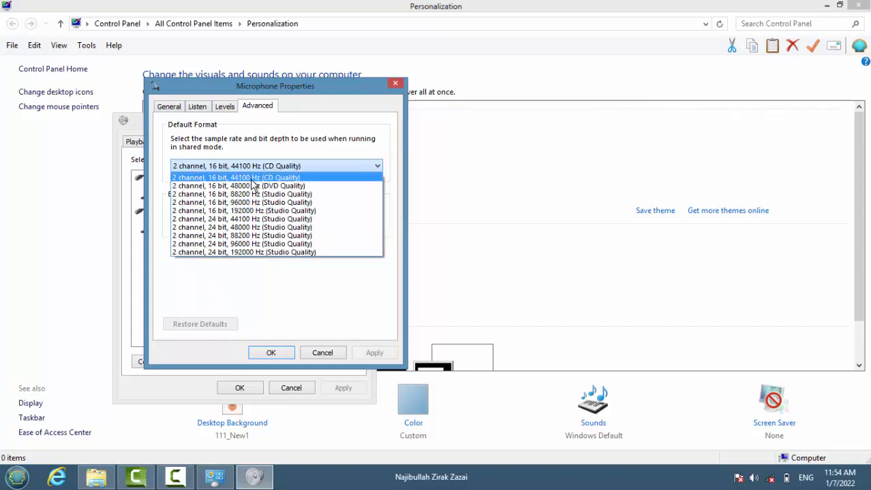
left_click(251, 150)
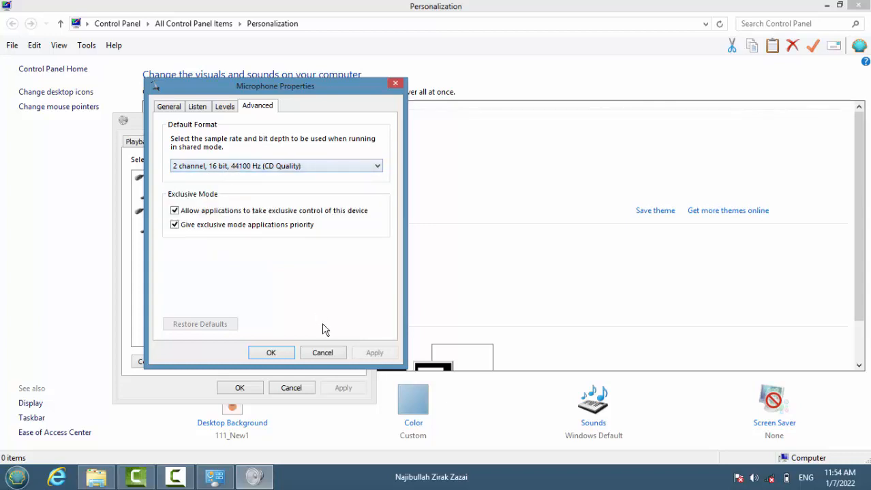
left_click(275, 353)
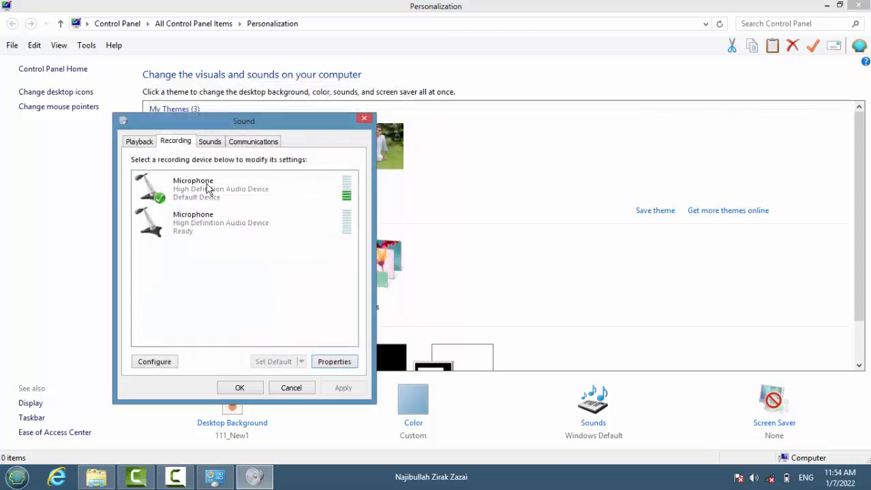
- View the options available for the microphone marked Ready, and disable the microphone marked Default Device
left_click(207, 230)
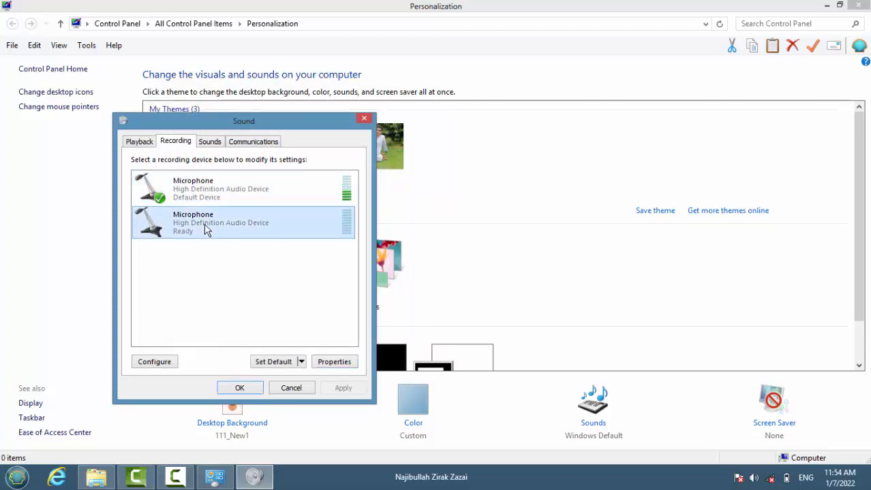
right_click(206, 230)
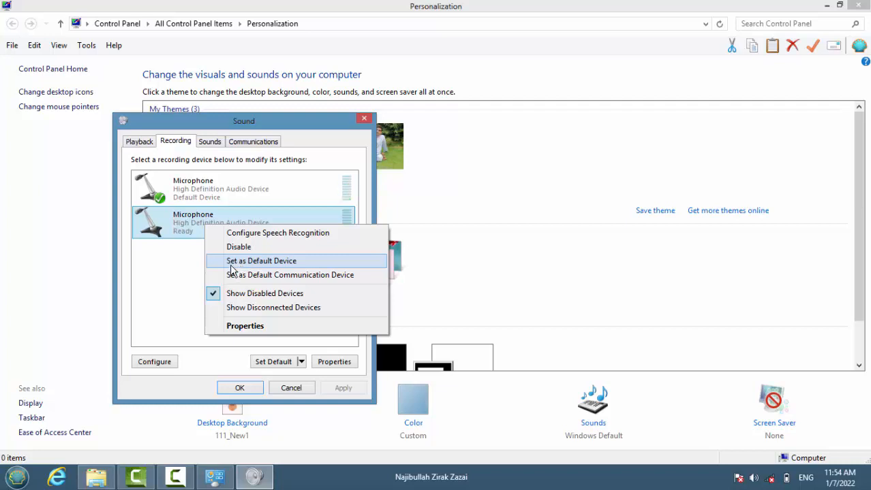
left_click(180, 196)
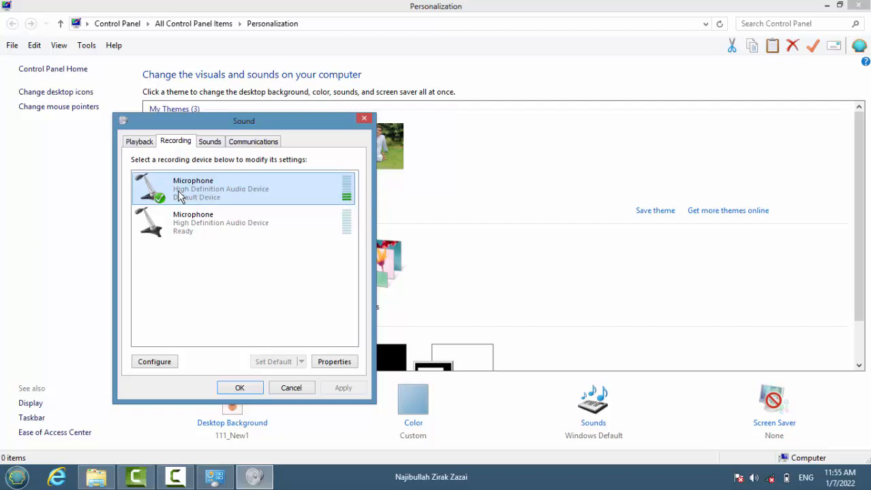
right_click(181, 196)
left_click(191, 214)
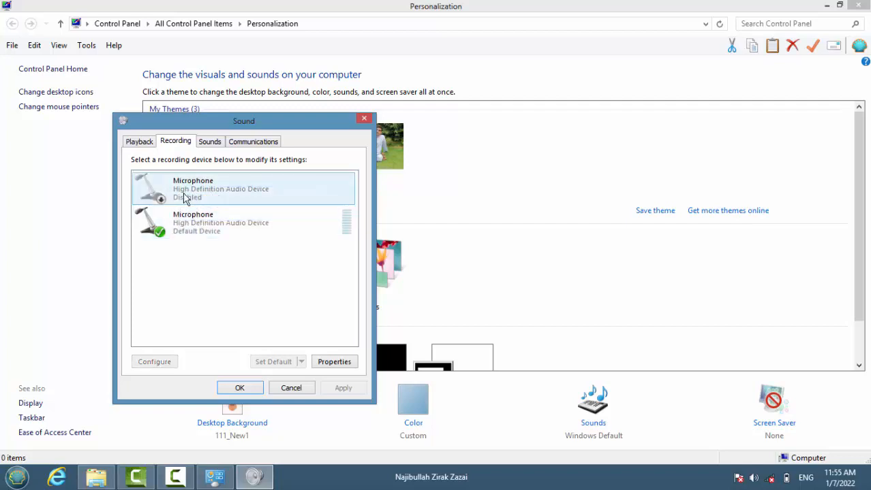
- Hide the disabled devices in the recording list and show them again
left_click(189, 271)
right_click(189, 270)
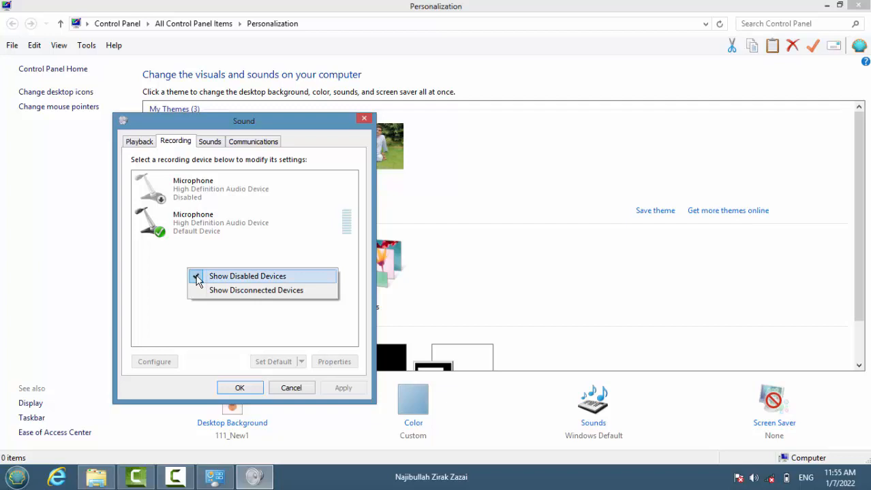
left_click(198, 278)
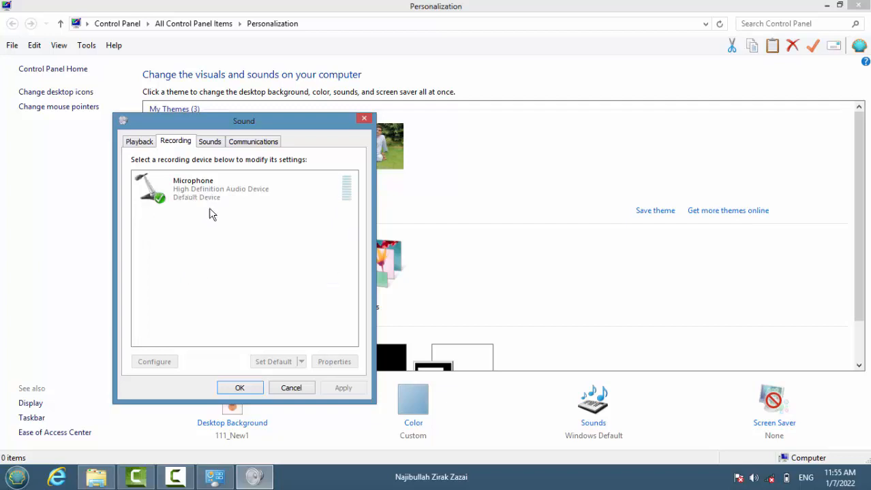
right_click(202, 260)
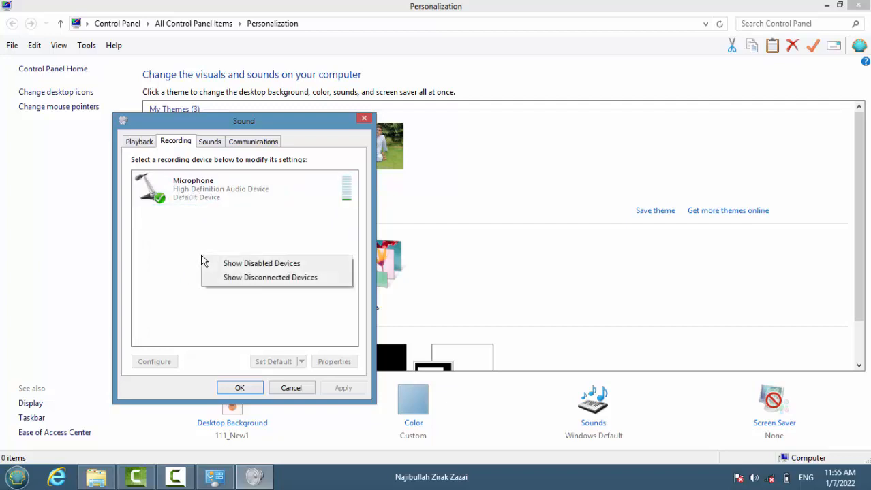
left_click(210, 265)
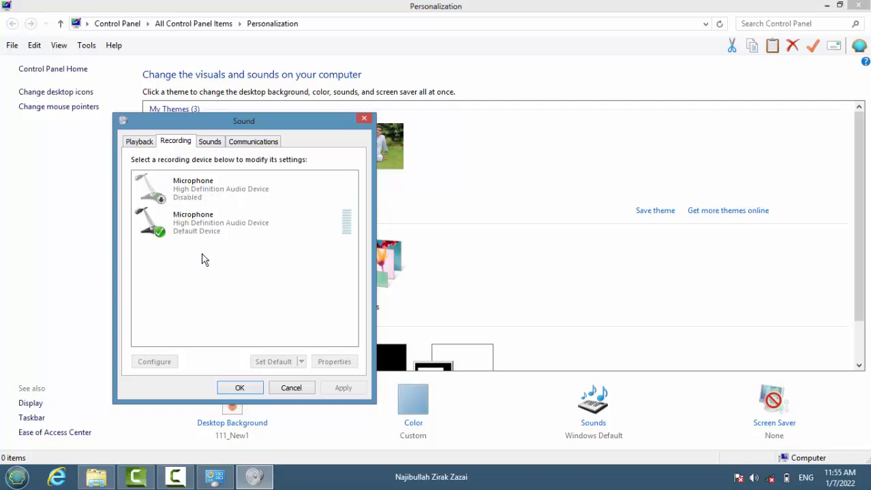
- Turn on Show Disconnected Devices for the recording devices list
right_click(203, 260)
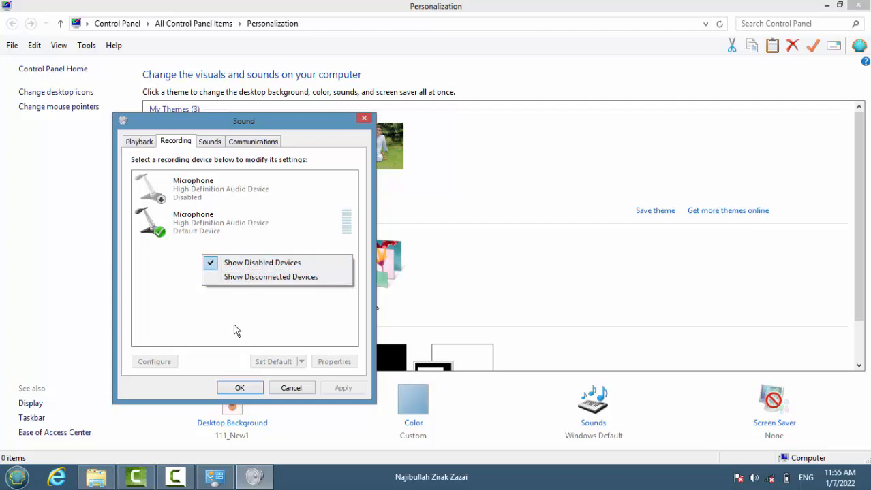
left_click(212, 277)
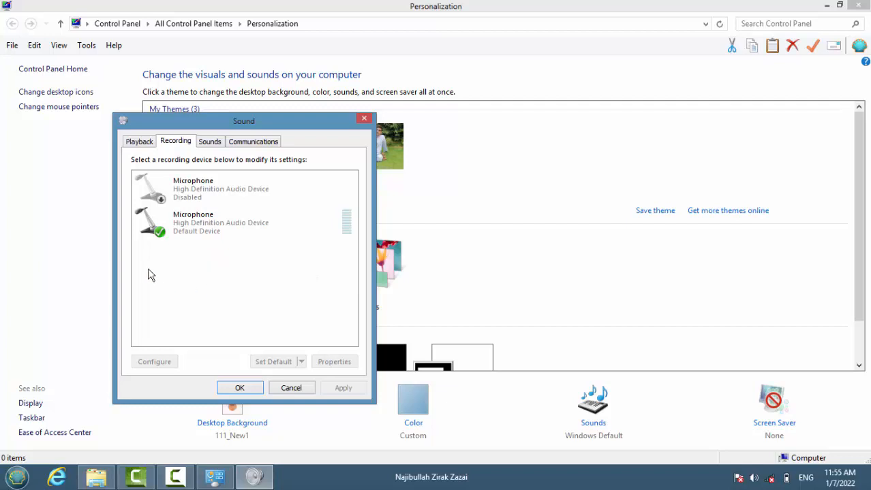
- Turn off Show Disconnected Devices for the recording devices list
left_click(208, 298)
right_click(192, 257)
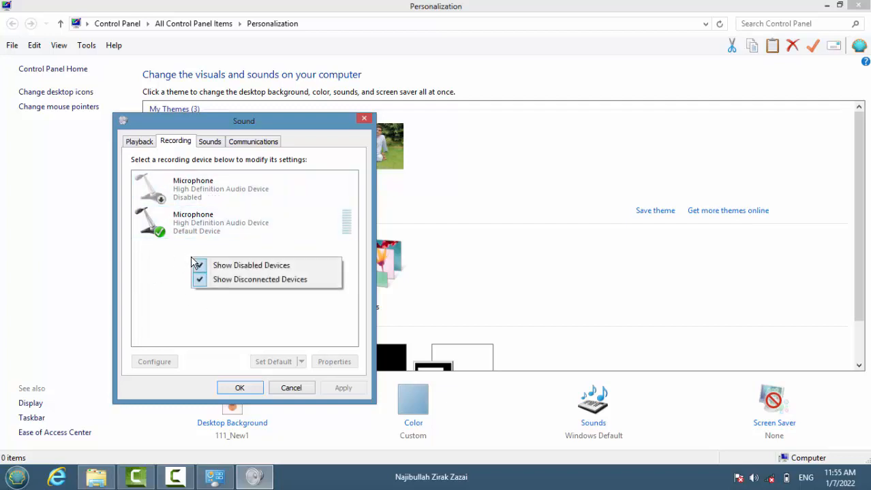
left_click(203, 281)
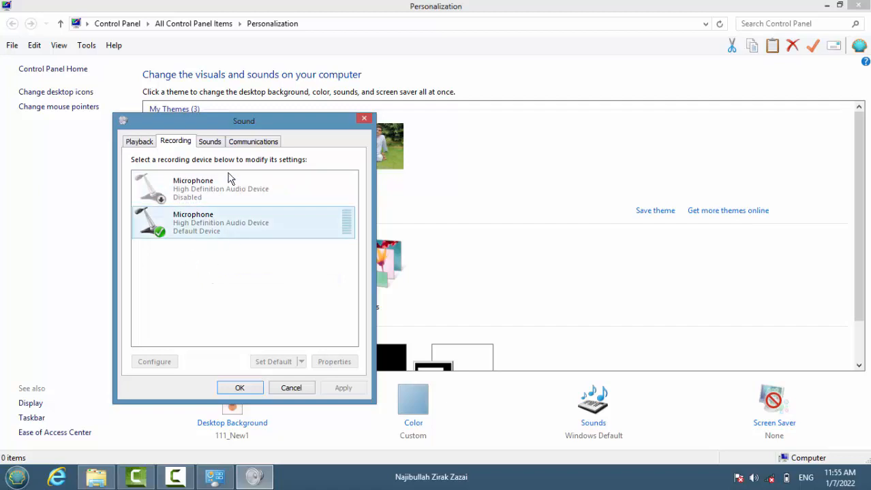
- Open the system sounds settings, view the available sound schemes, and keep Windows Default
left_click(213, 143)
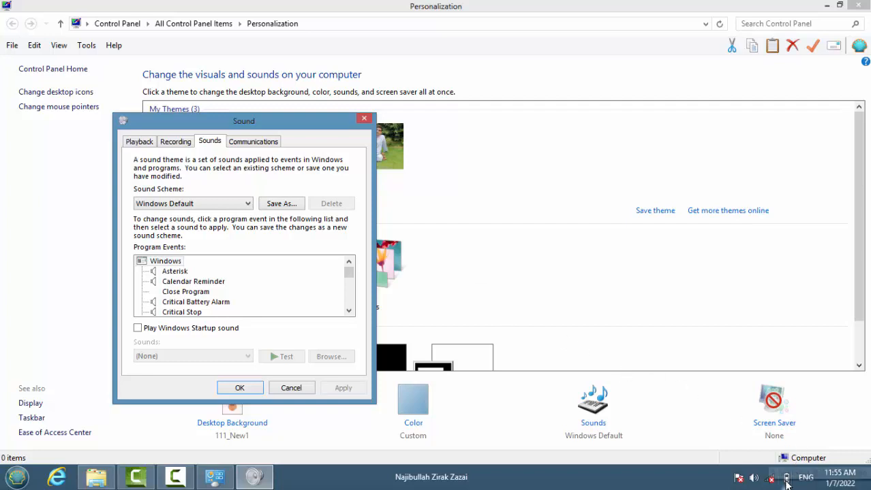
mouse_move(787, 482)
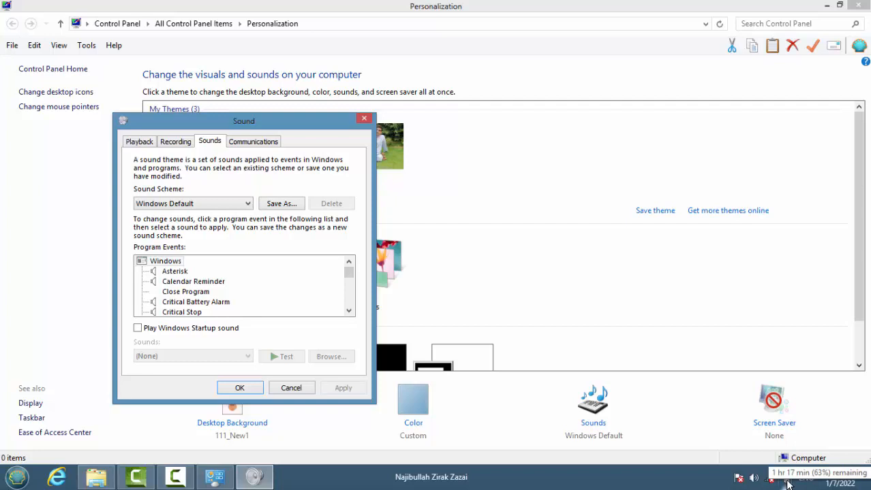
left_click(177, 204)
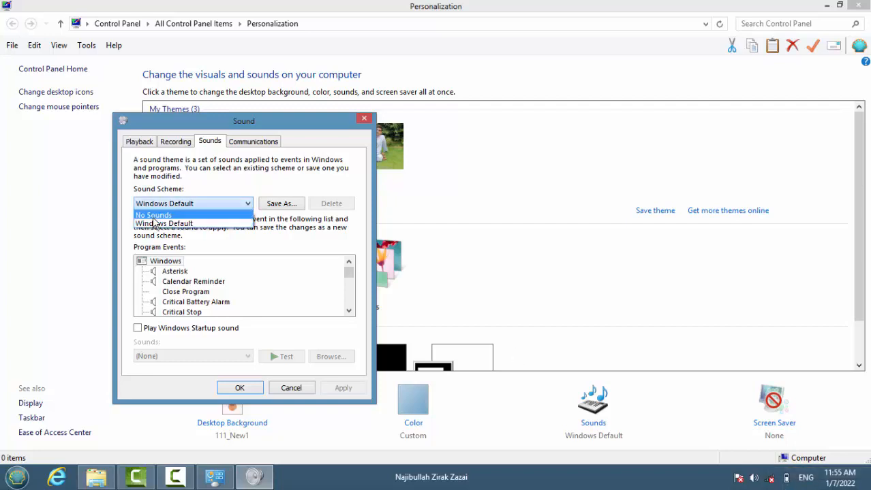
left_click(159, 224)
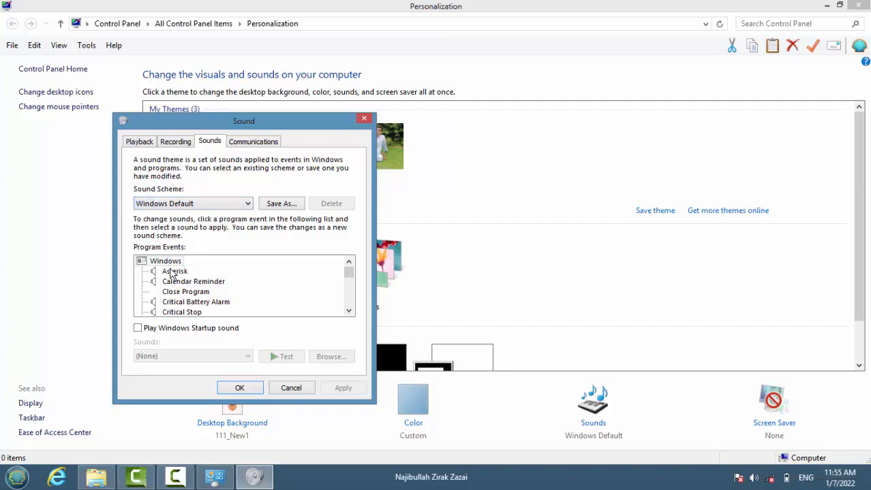
- Play the test sounds for the Critical Battery Alarm, Critical Stop and Default Beep events
left_click(178, 304)
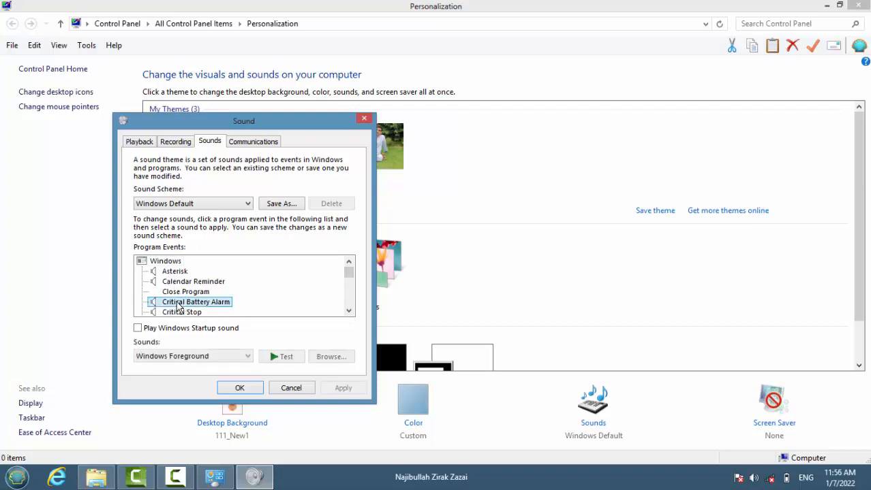
left_click(272, 361)
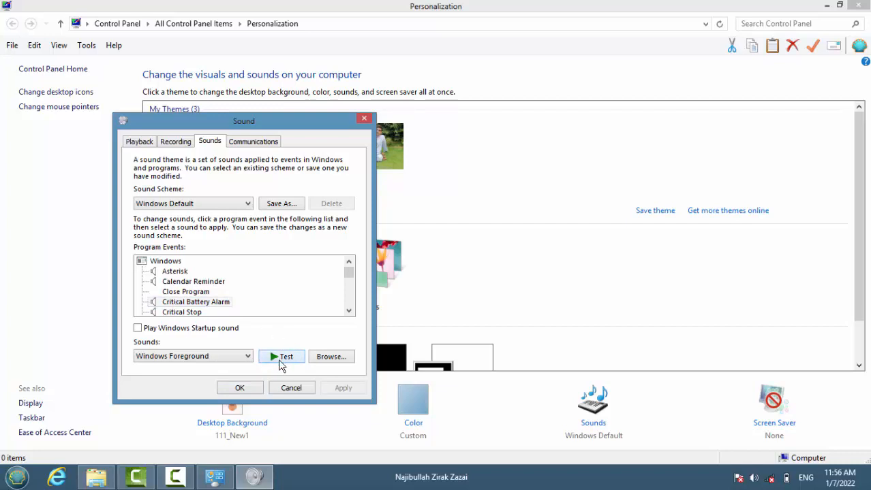
left_click(181, 312)
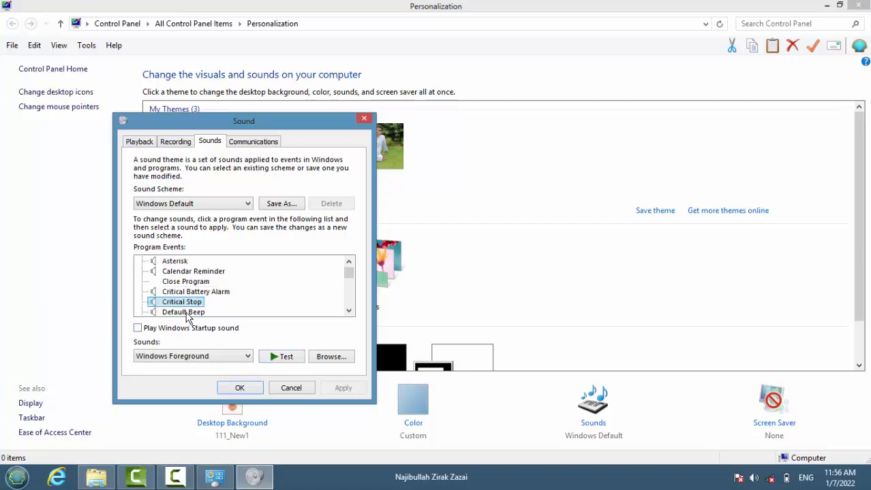
left_click(282, 359)
left_click(183, 312)
left_click(291, 361)
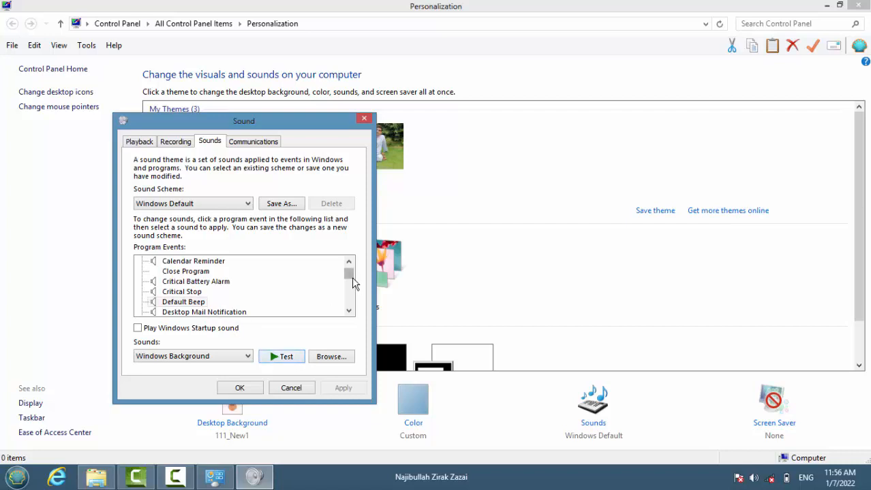
- Find the Device Connect event in the program events list and play its test sound
scroll(352, 273, "down", 2)
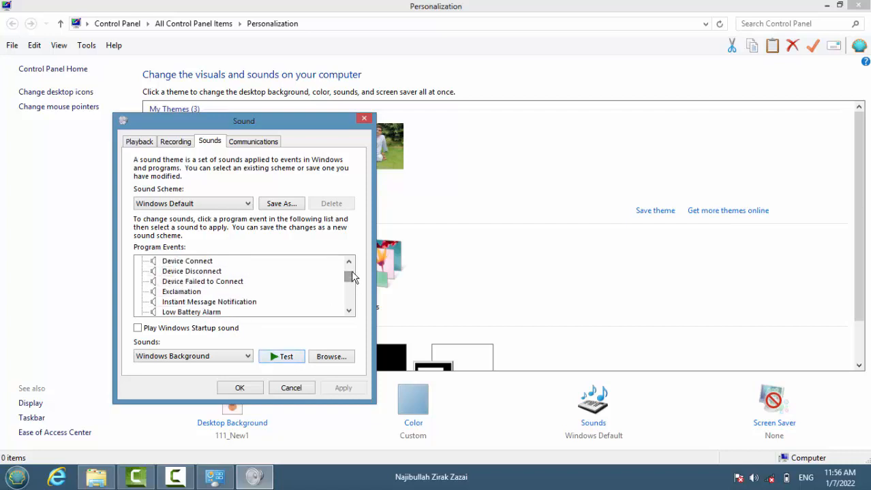
left_click(348, 262)
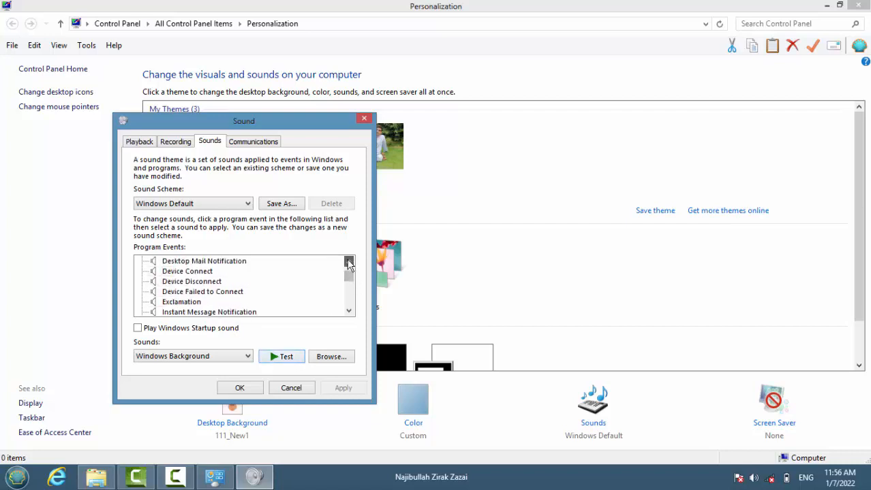
left_click(170, 272)
left_click(270, 363)
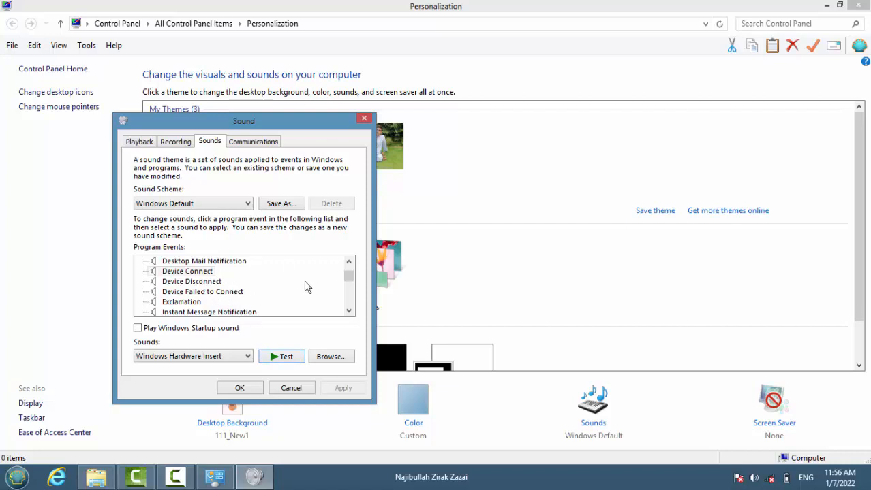
- Assign the Alarm01 sound to the Close Program event, test it, and apply the change
left_click_drag(350, 279, 348, 256)
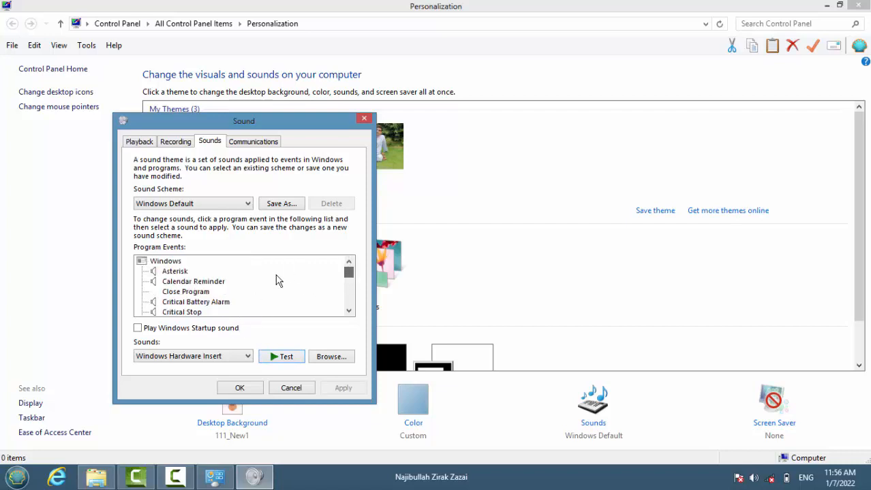
left_click(167, 294)
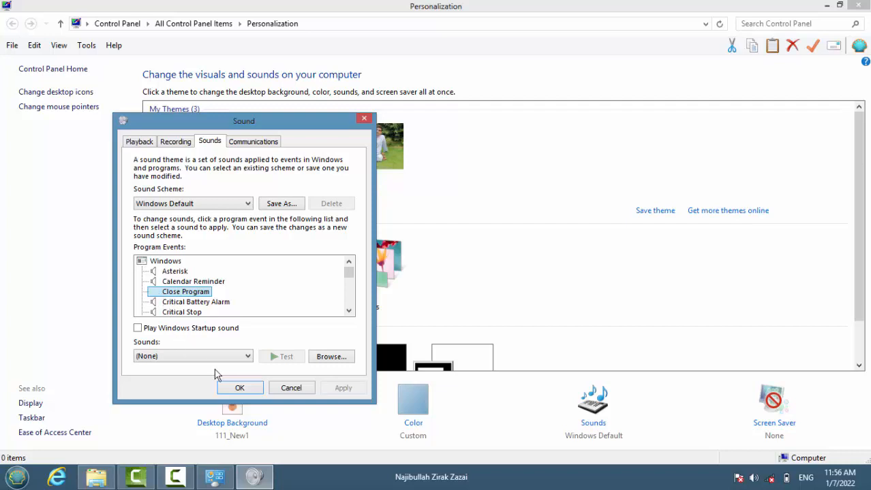
left_click(169, 357)
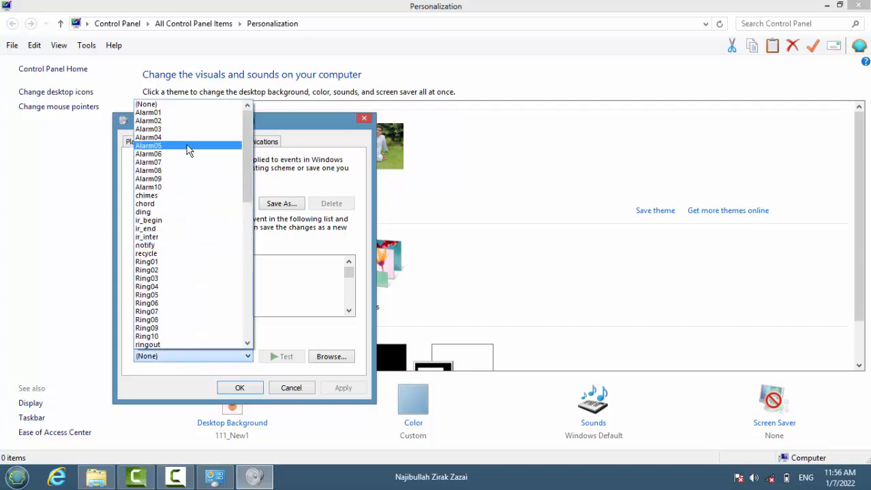
left_click(180, 112)
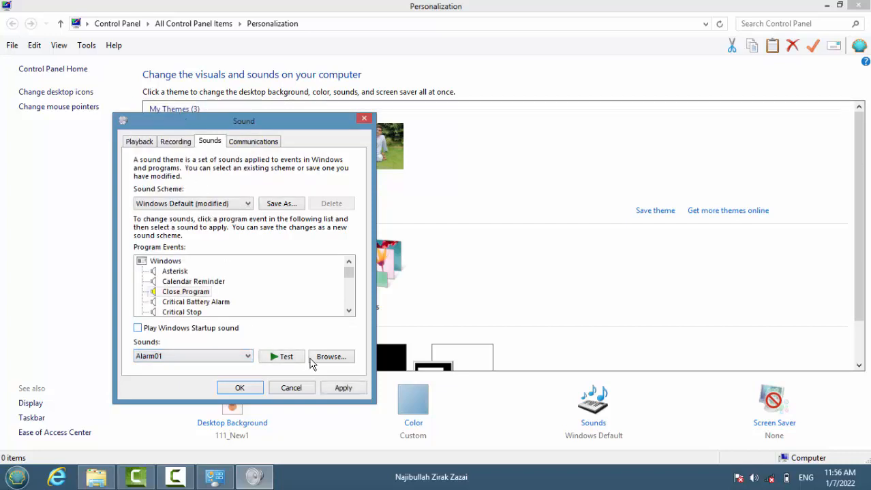
left_click(290, 360)
left_click(344, 389)
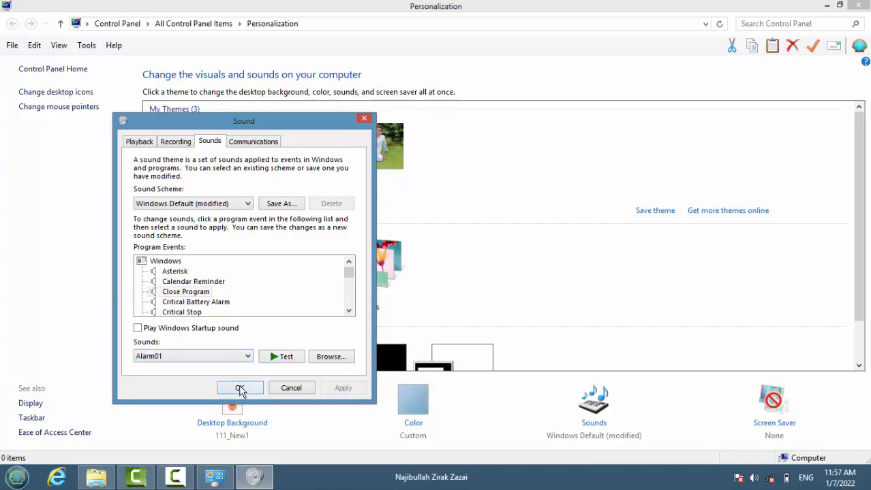
- Assign the Windows Notify sound to the Device Connect event
left_click(347, 312)
left_click(347, 312)
left_click(347, 312)
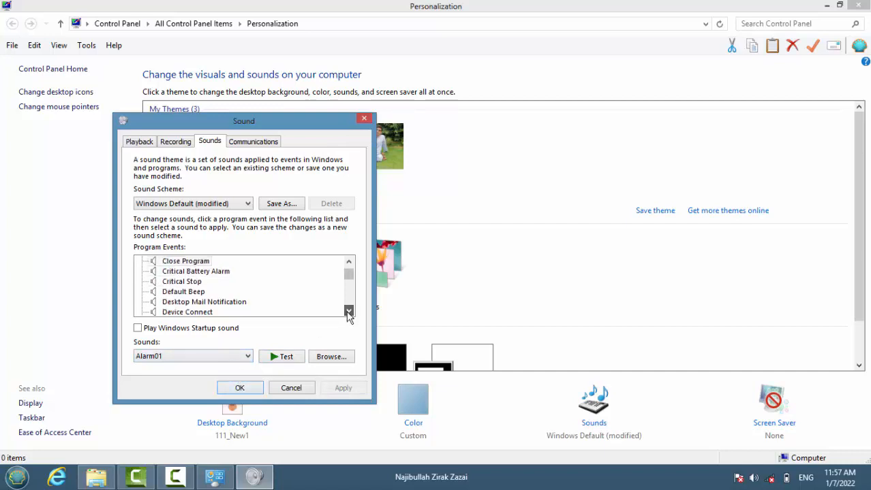
left_click(348, 312)
left_click(348, 312)
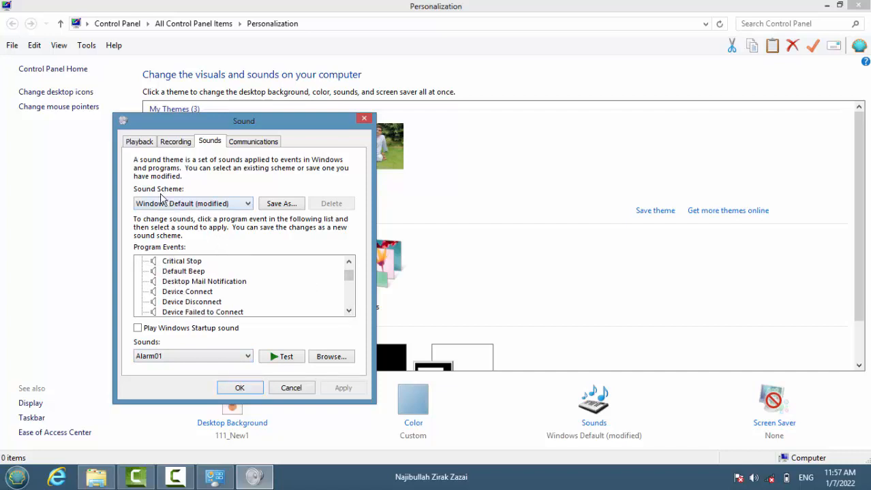
left_click(172, 293)
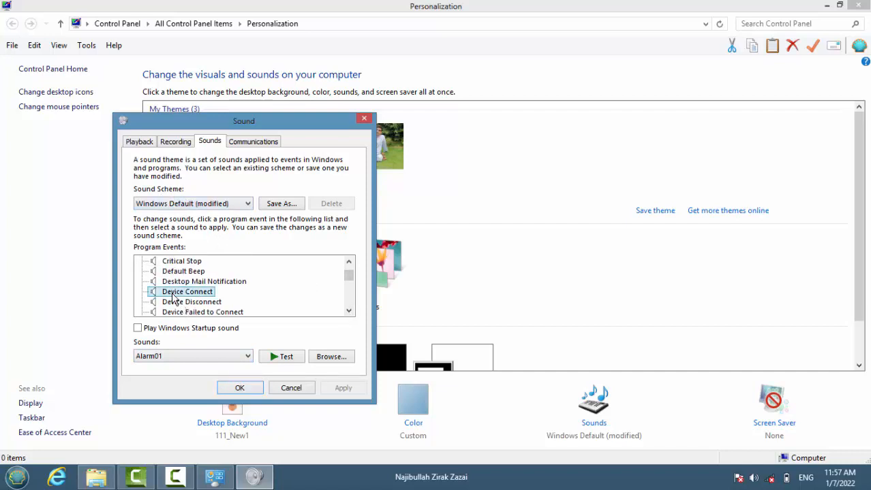
left_click(239, 356)
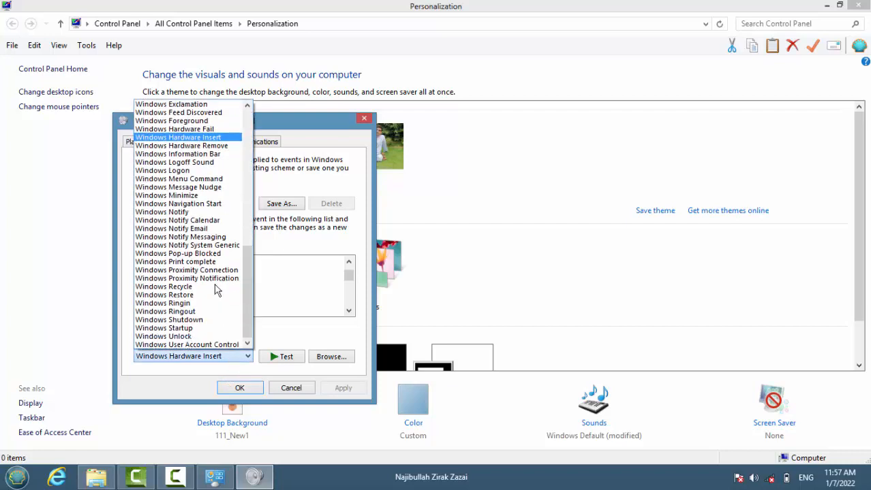
left_click(204, 212)
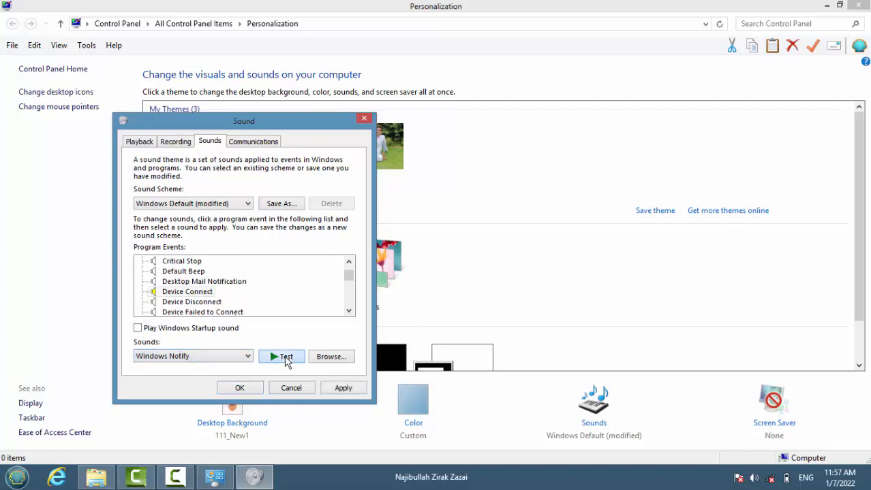
- Assign and test the Windows Restore sound for Device Disconnect, and view the wave files offered for it without choosing one
left_click(207, 303)
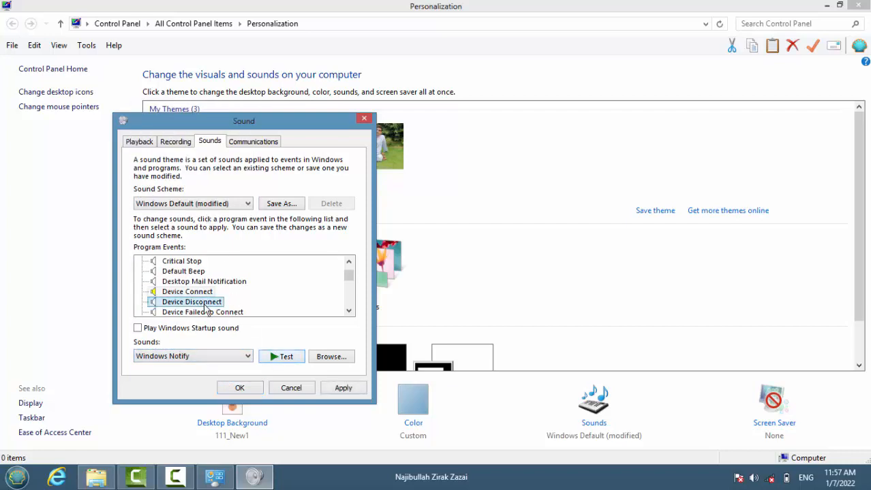
left_click(220, 356)
left_click(210, 304)
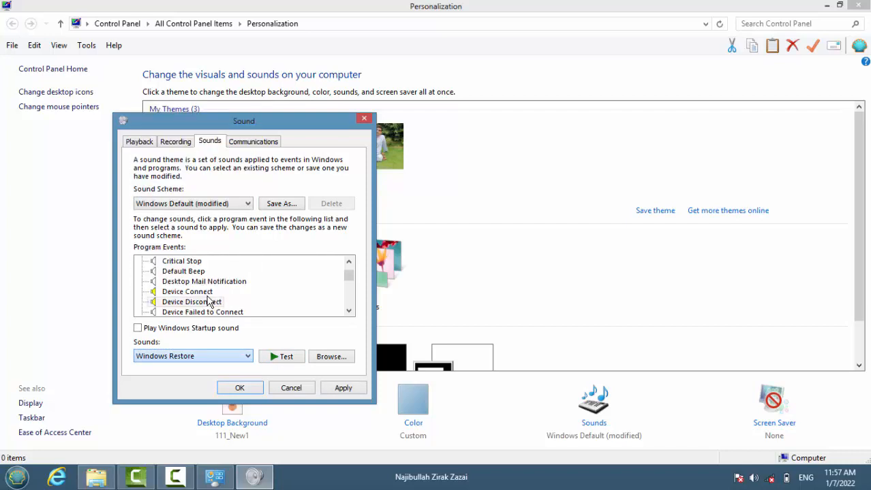
left_click(280, 365)
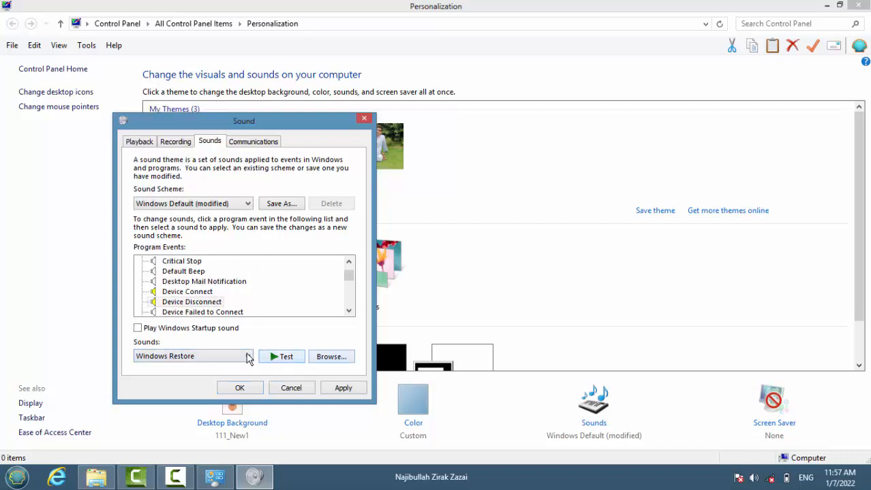
left_click(334, 358)
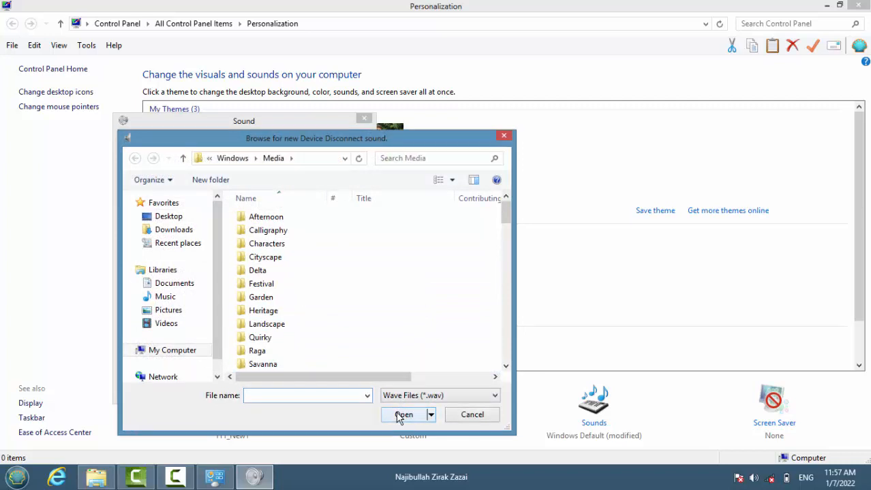
left_click(462, 417)
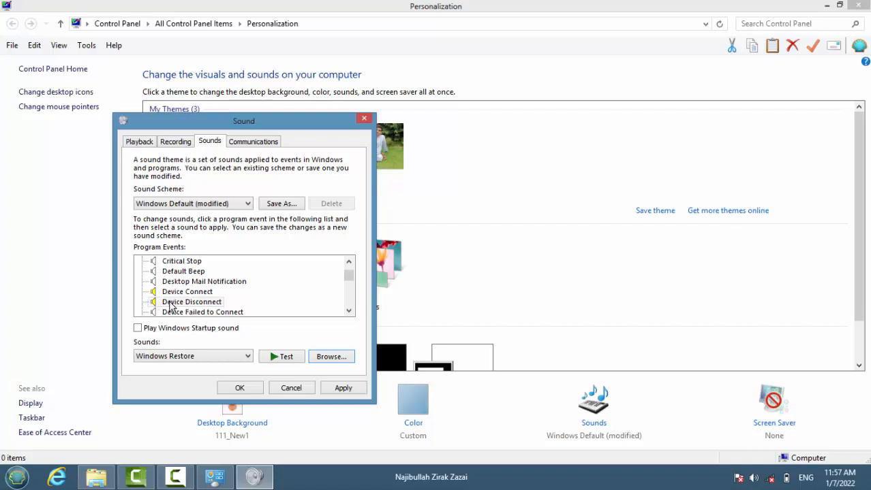
- Save the modified sound scheme as My Scheme
left_click(281, 204)
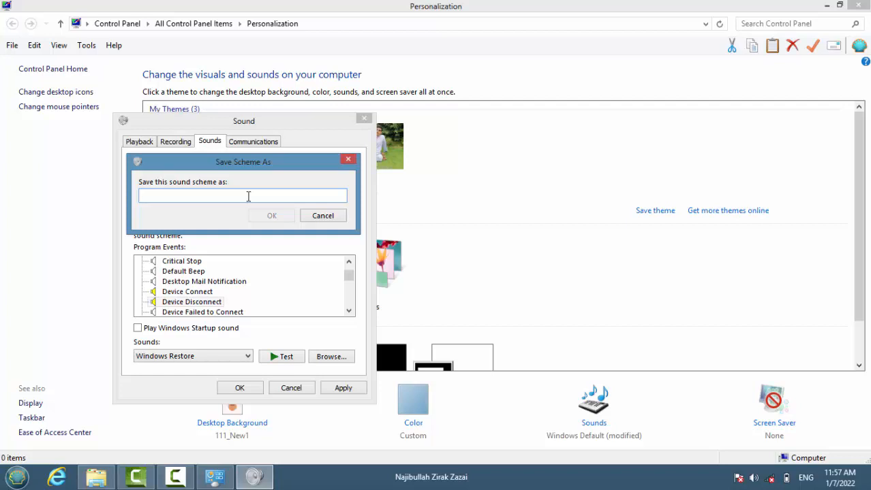
type("My Scheme")
left_click(270, 217)
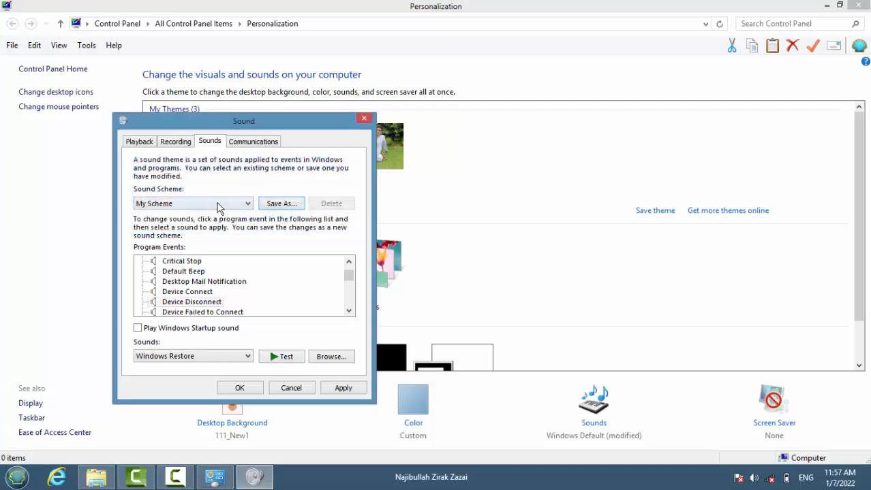
- Try the Windows Default and No Sounds schemes as the sound scheme
left_click(218, 204)
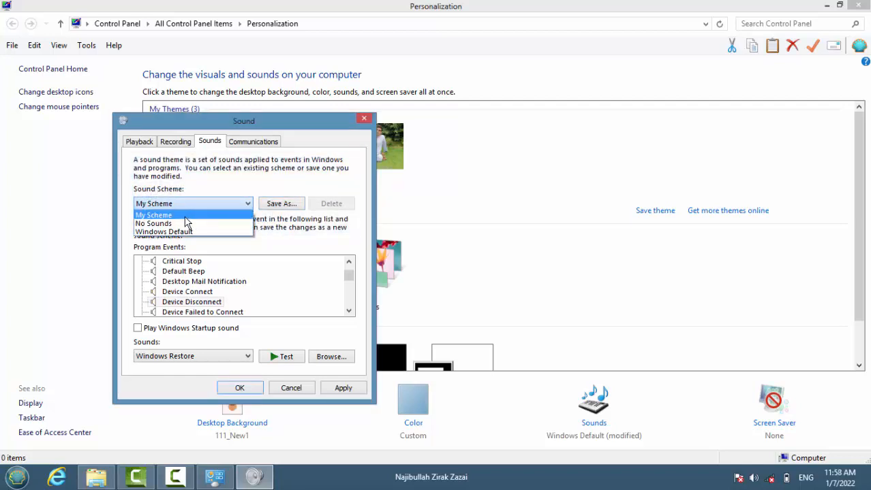
left_click(191, 232)
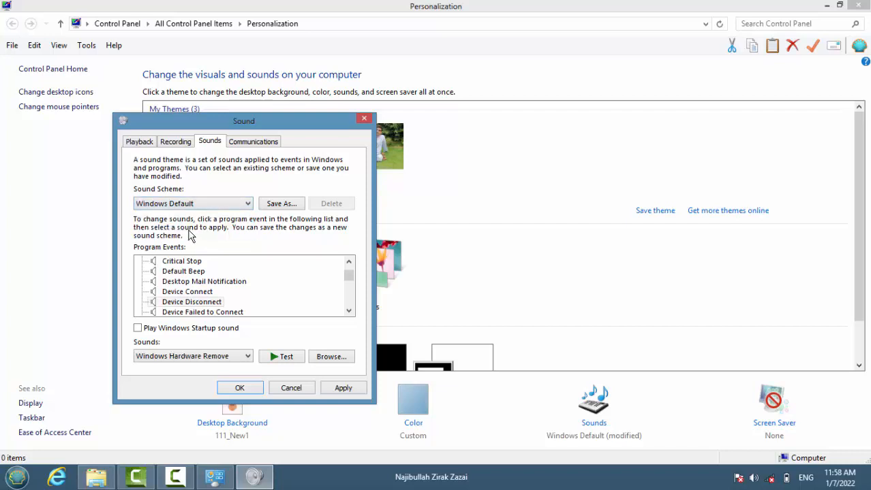
left_click(177, 204)
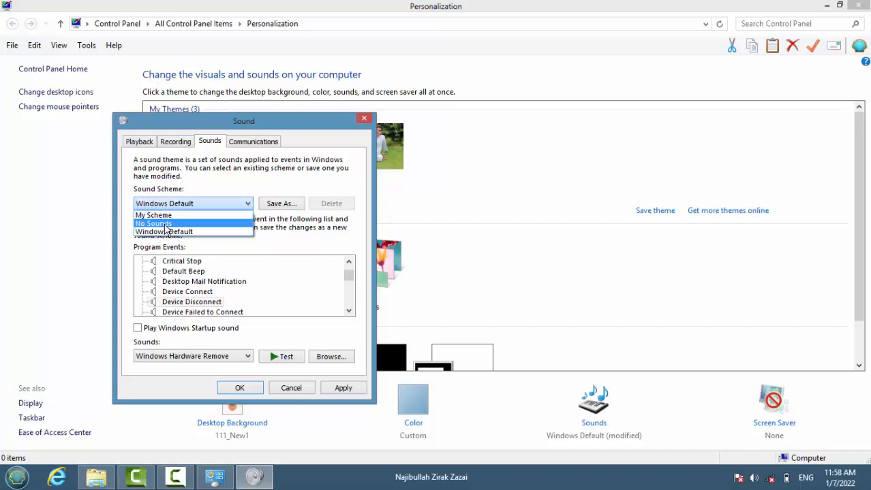
left_click(164, 225)
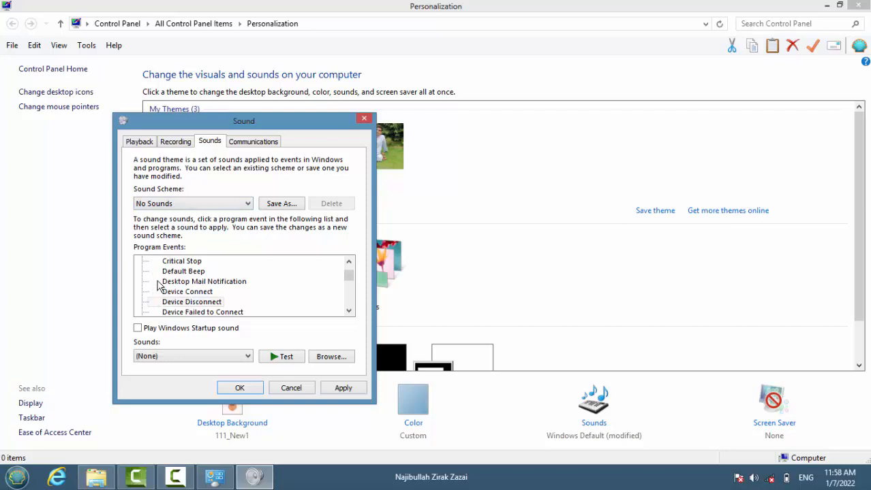
- Select the My Scheme sound scheme and delete it, confirming its removal
left_click(177, 204)
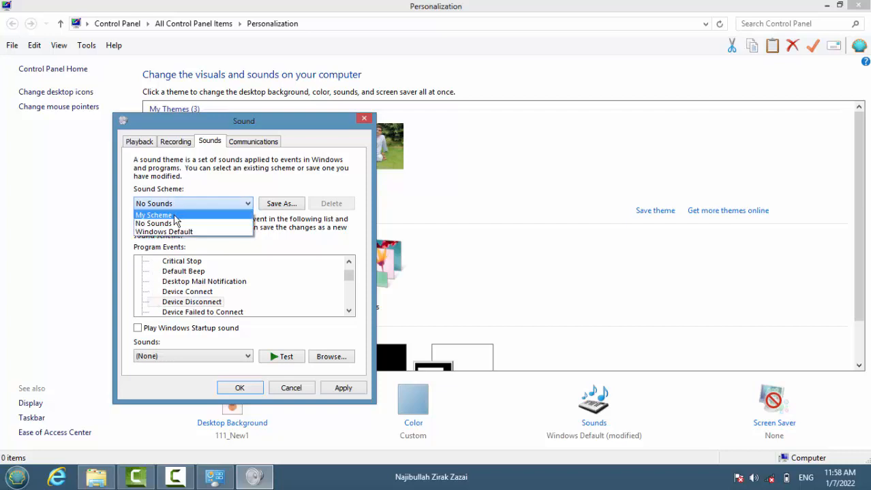
left_click(164, 215)
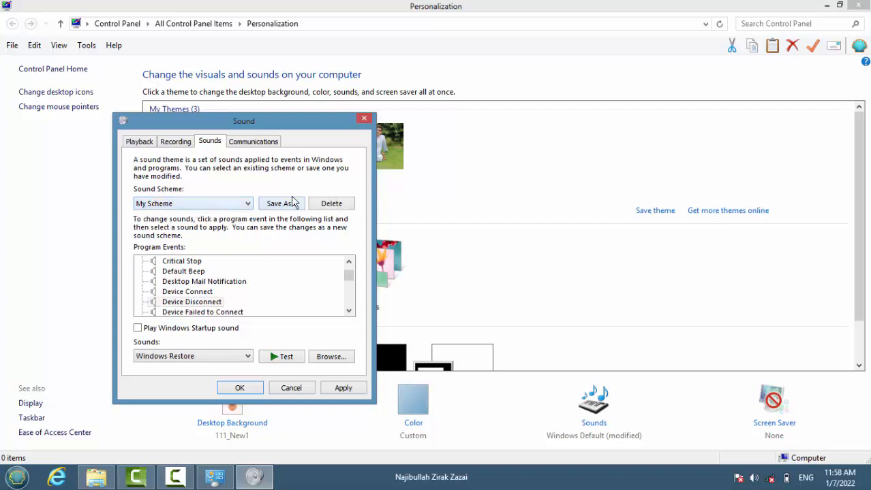
left_click(314, 202)
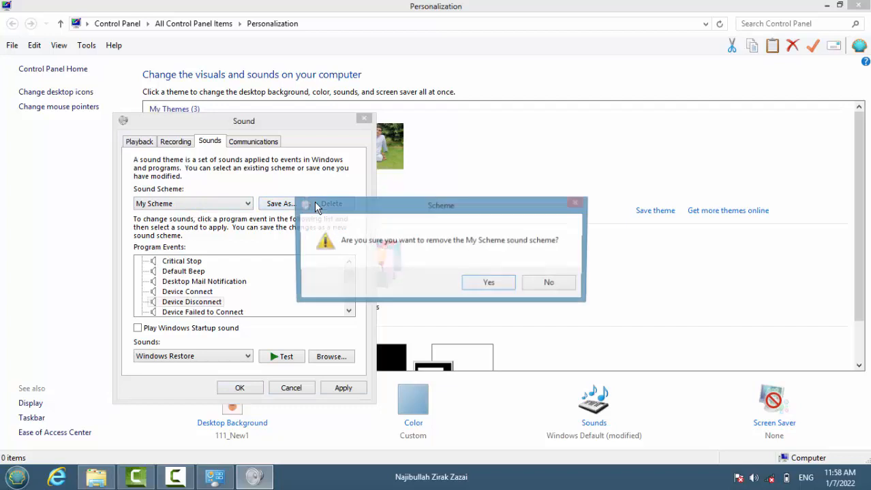
left_click(489, 284)
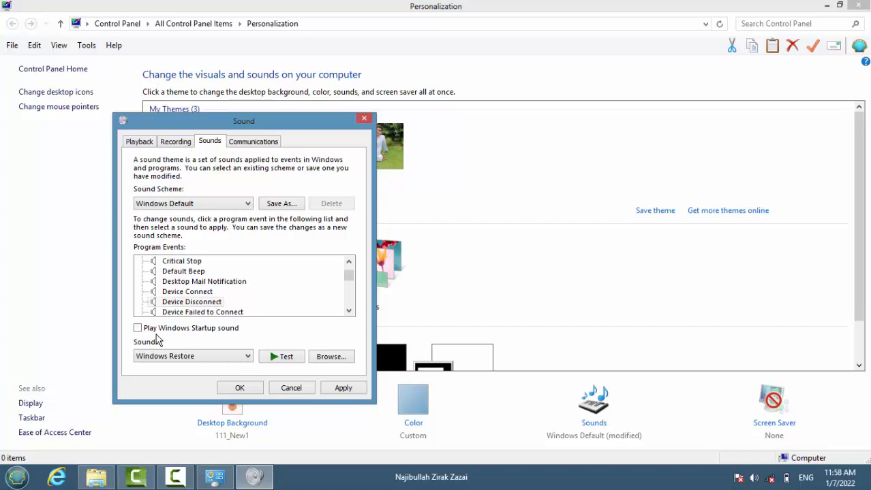
- Turn the Play Windows Startup sound option on and back off
left_click(137, 329)
left_click(139, 329)
- Set communications activity to reduce the volume of other sounds by 80%, apply it, and close the sound settings
left_click(249, 145)
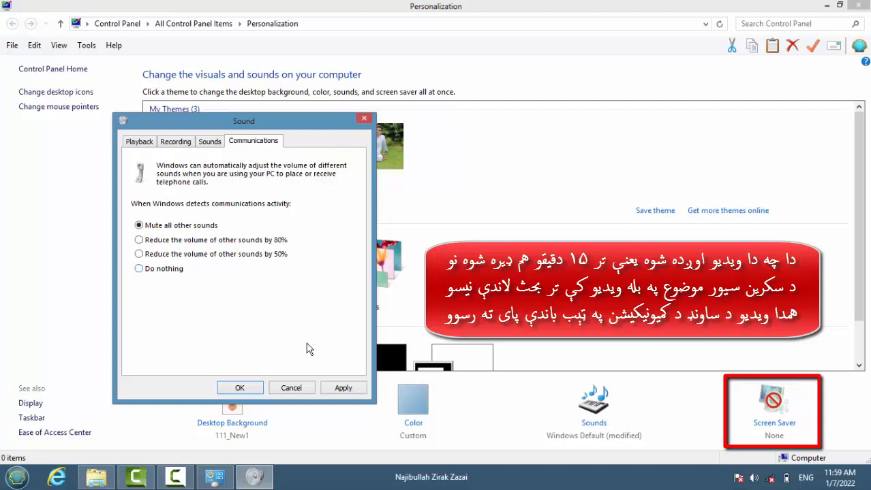
left_click(139, 240)
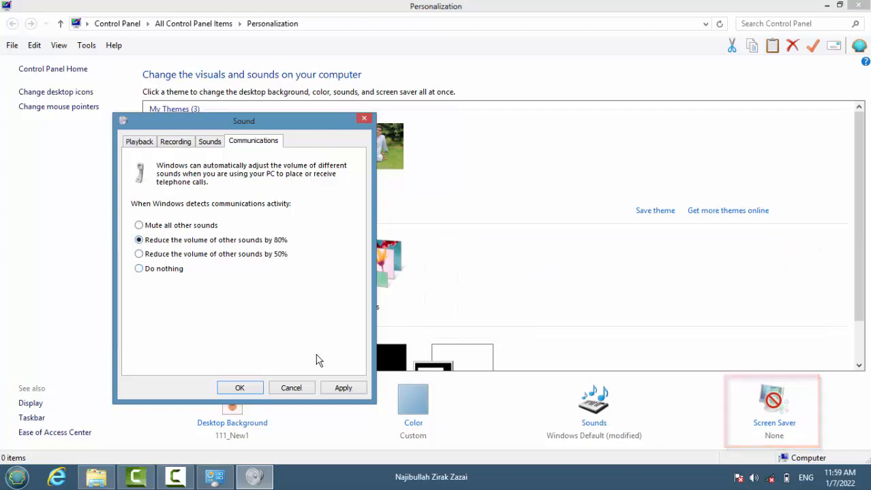
left_click(342, 388)
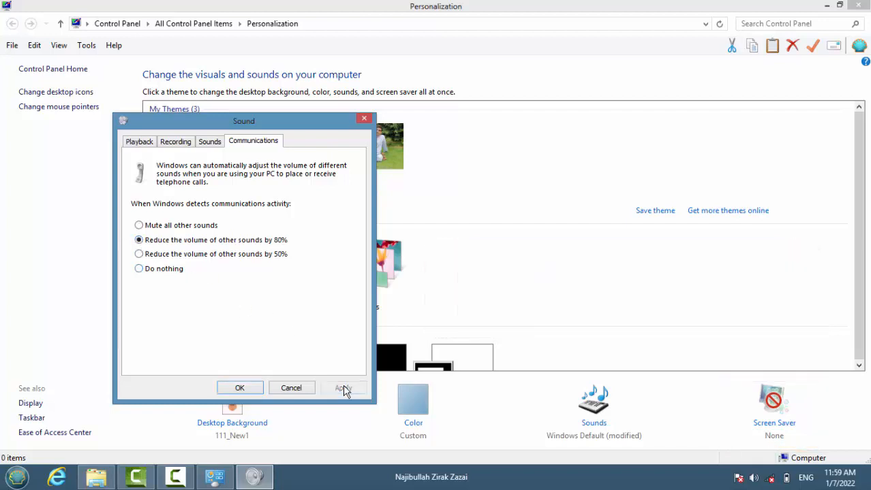
left_click(242, 388)
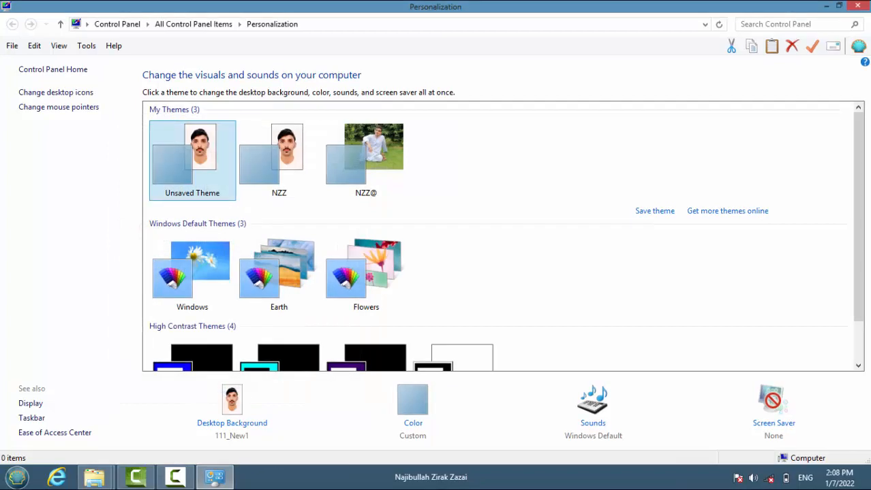